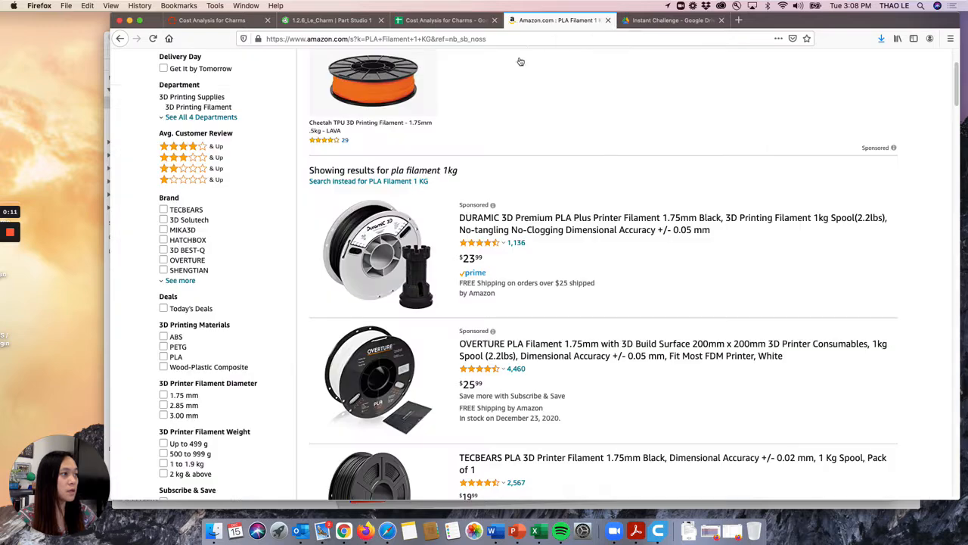
# - Check the Amazon listings for a 1 kg PLA spool and enter 25.99 as the PLA spool cost in the Cost Analysis for Charms sheet
pyautogui.click(306, 62)
pyautogui.tripleClick(292, 62)
pyautogui.click(368, 65)
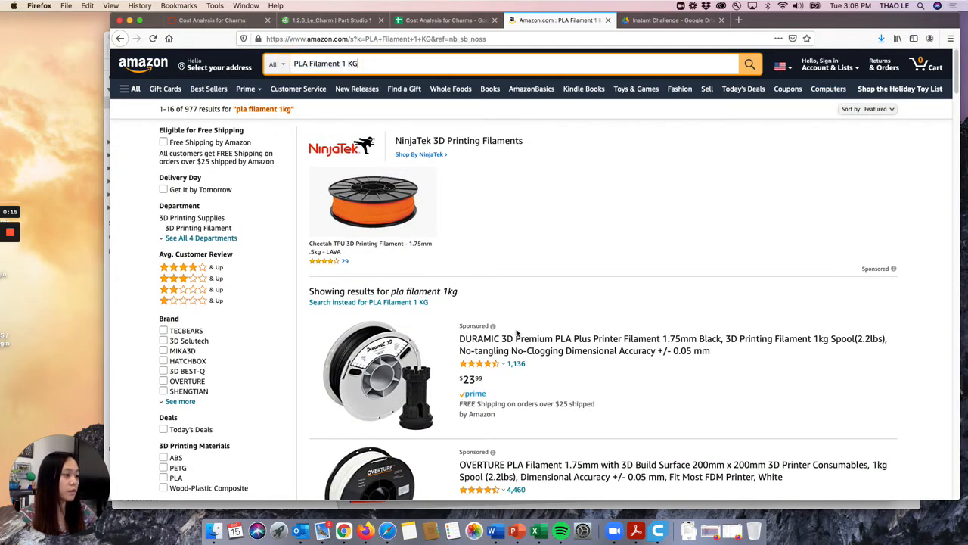
pyautogui.scroll(-4, 517, 333)
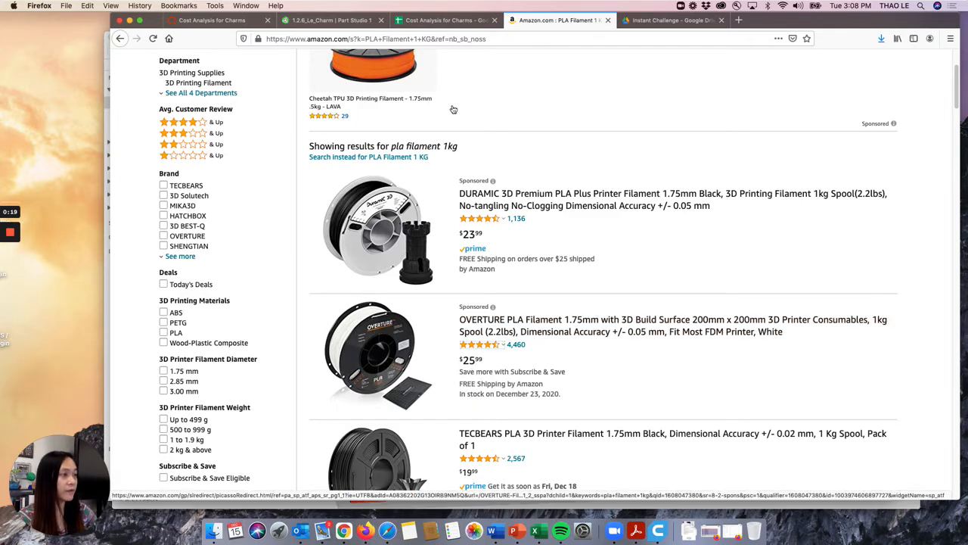
pyautogui.click(412, 20)
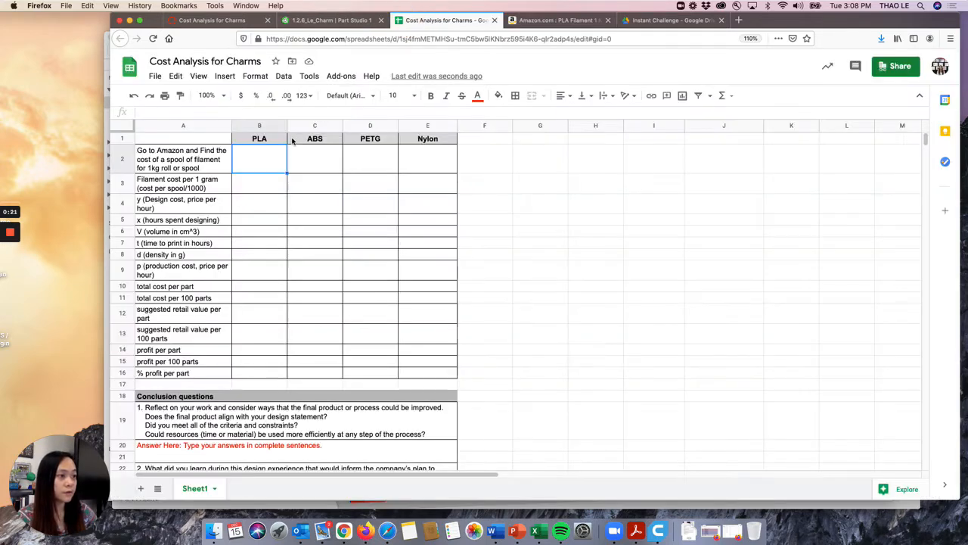
pyautogui.doubleClick(269, 157)
pyautogui.write('25.99')
pyautogui.press('Return')
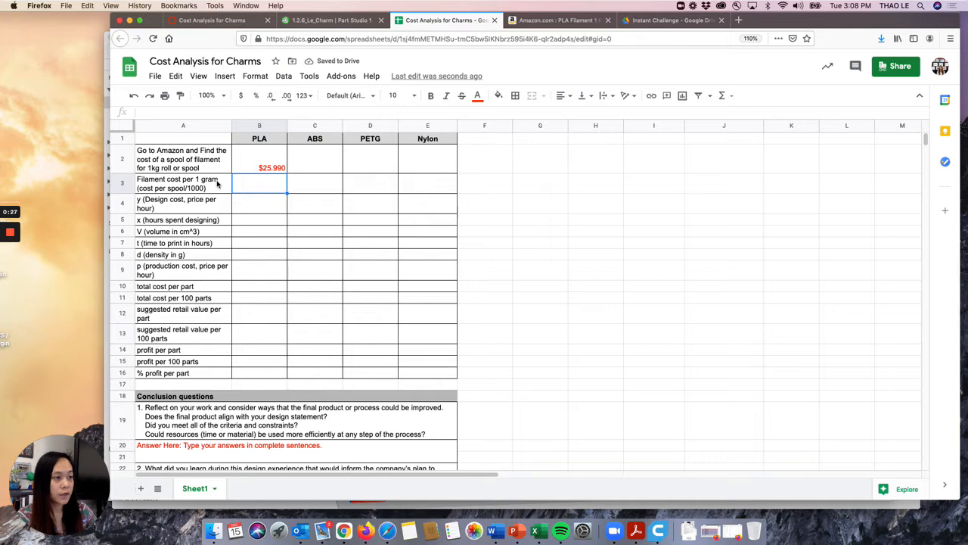
# - Calculate the PLA filament cost per gram in B3 with the formula =B2/1000
pyautogui.write('=')
pyautogui.click(270, 168)
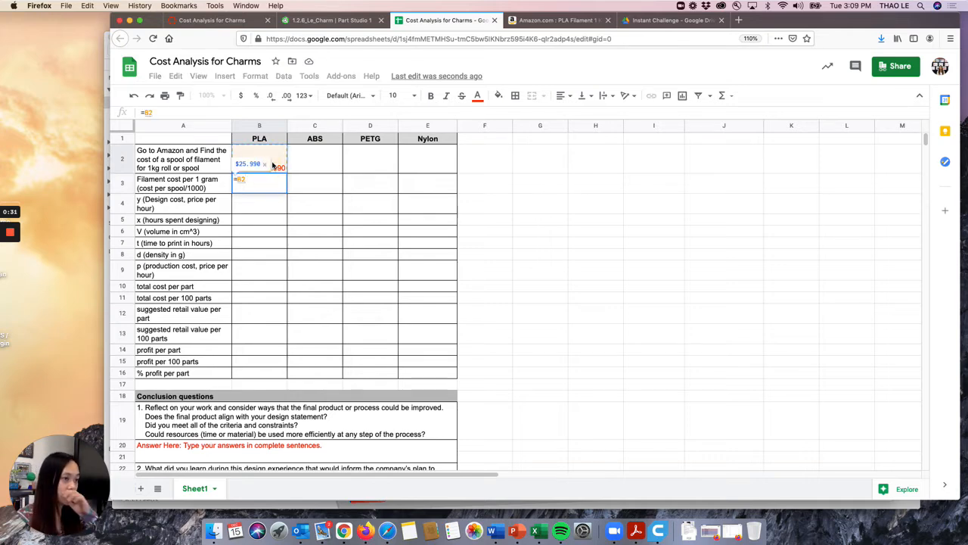
pyautogui.write('/100')
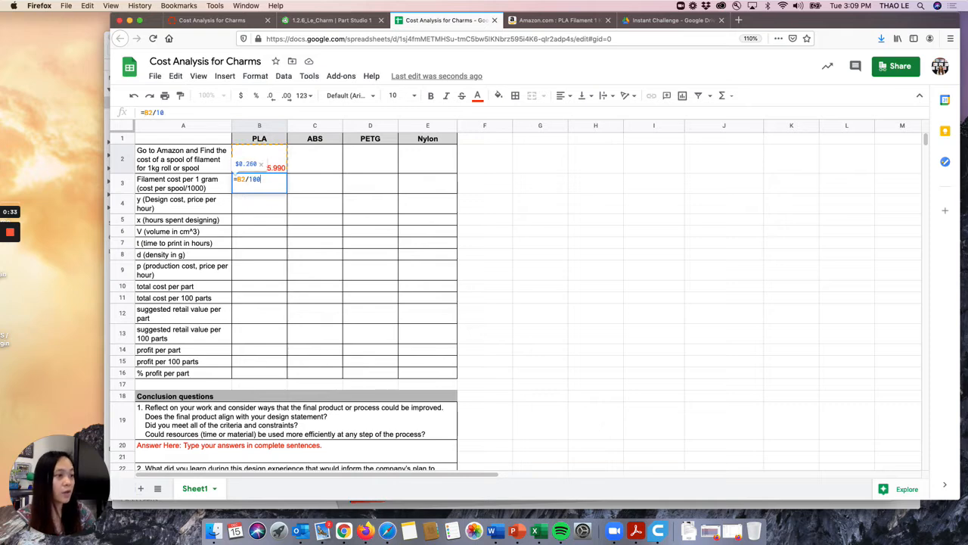
pyautogui.write('0')
pyautogui.press('Return')
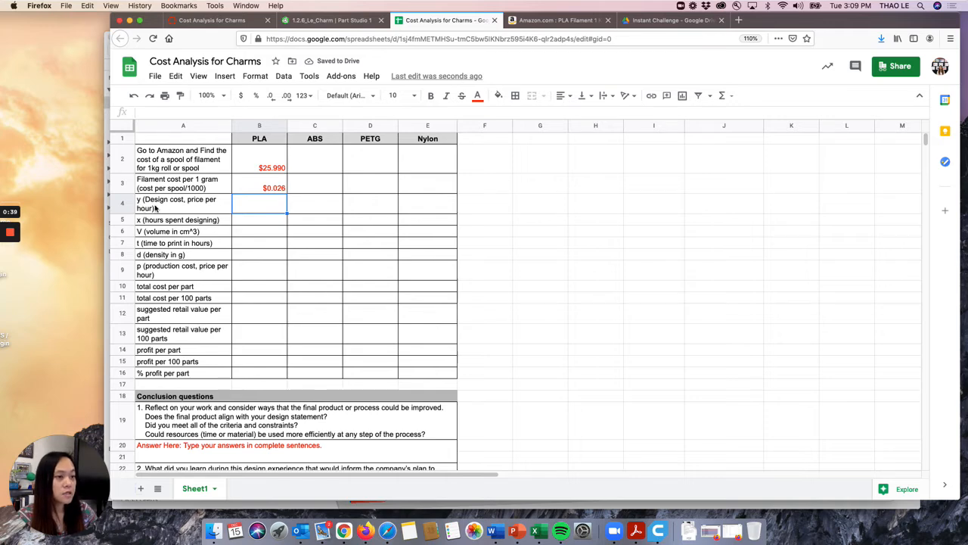
# - Enter 50 as the PLA design cost per hour and =30/60 as the hours spent designing
pyautogui.write('50')
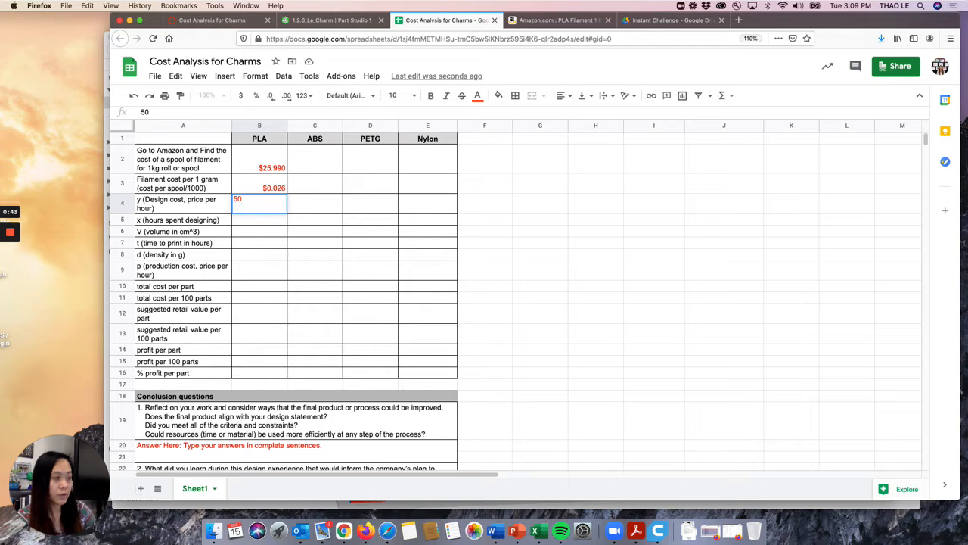
pyautogui.press('Return')
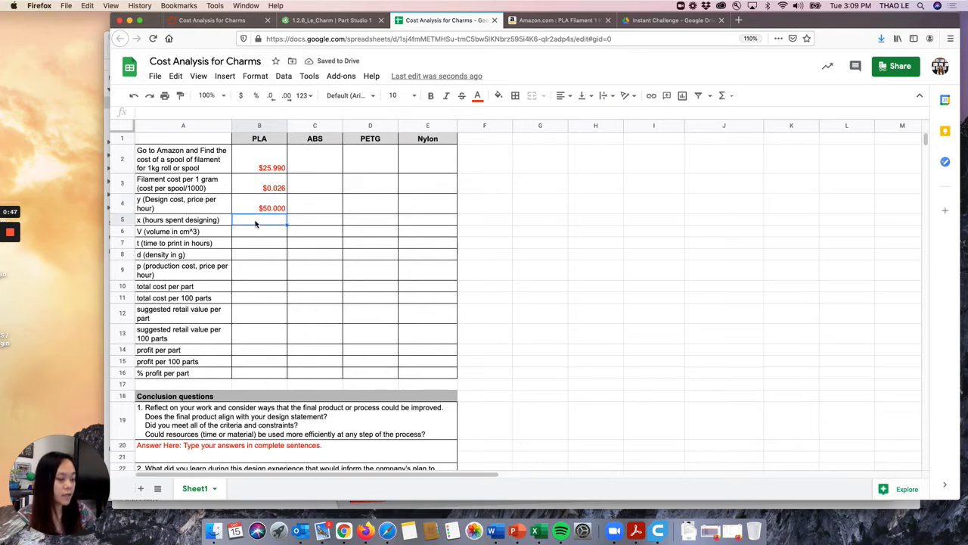
pyautogui.write('=30')
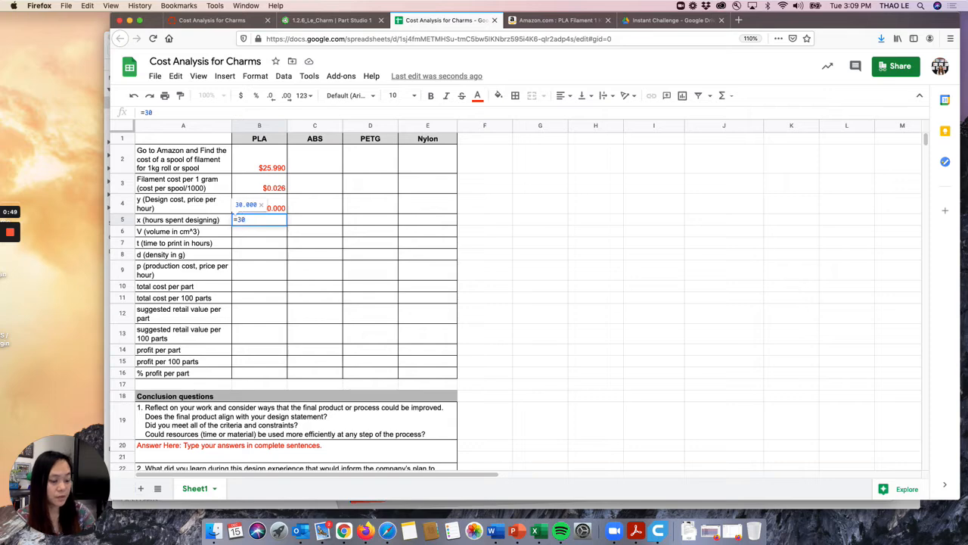
pyautogui.write('/60')
pyautogui.press('Return')
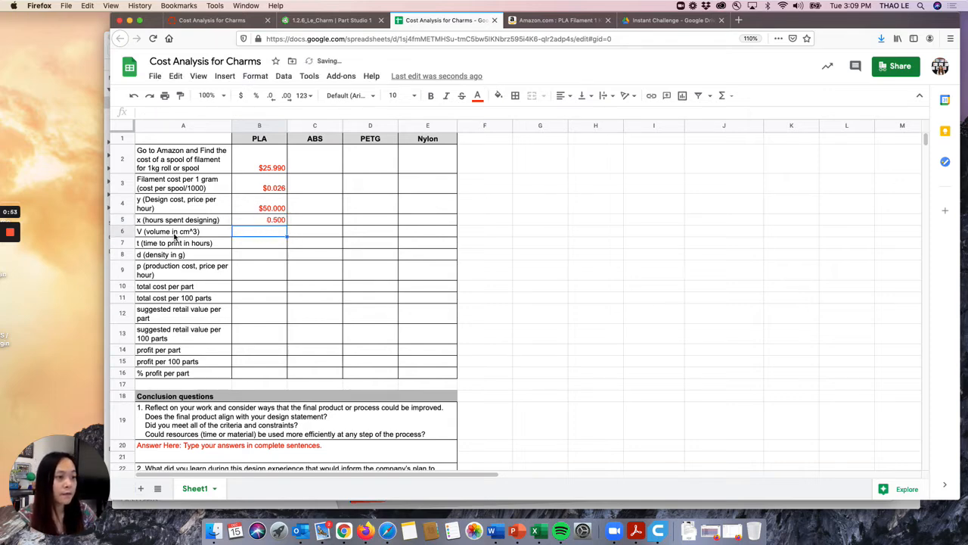
# - Read the charm's volume from its mass properties in Onshape and enter .148 as the PLA volume in the cost sheet
pyautogui.click(328, 22)
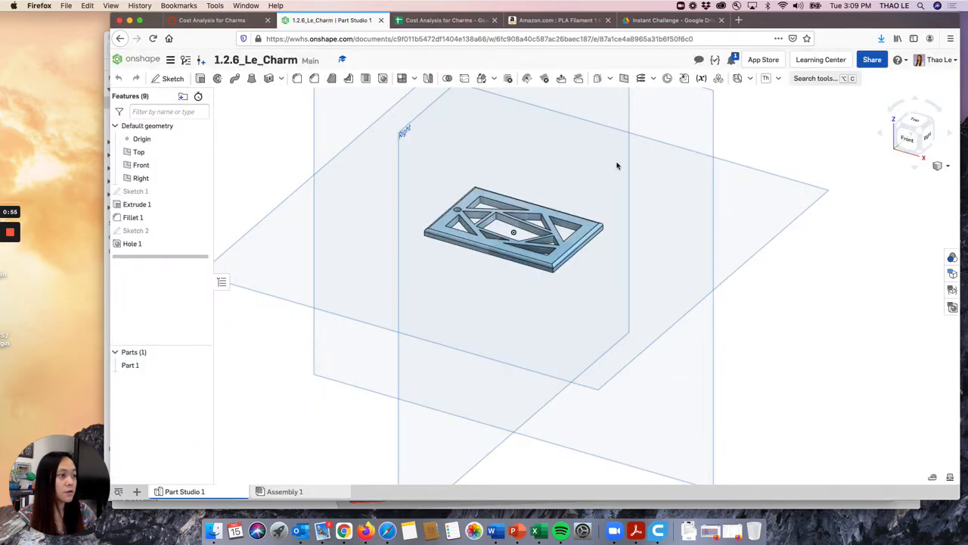
pyautogui.click(950, 477)
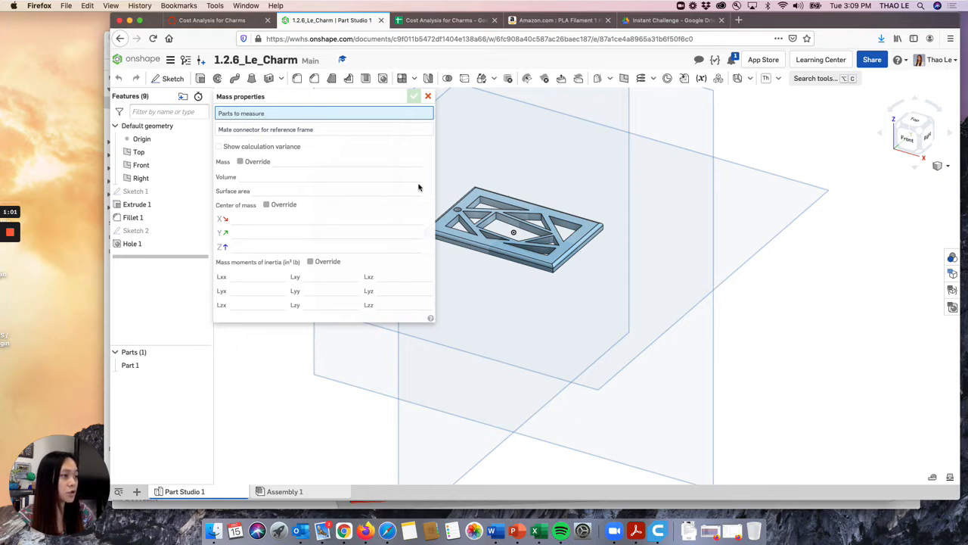
pyautogui.click(475, 237)
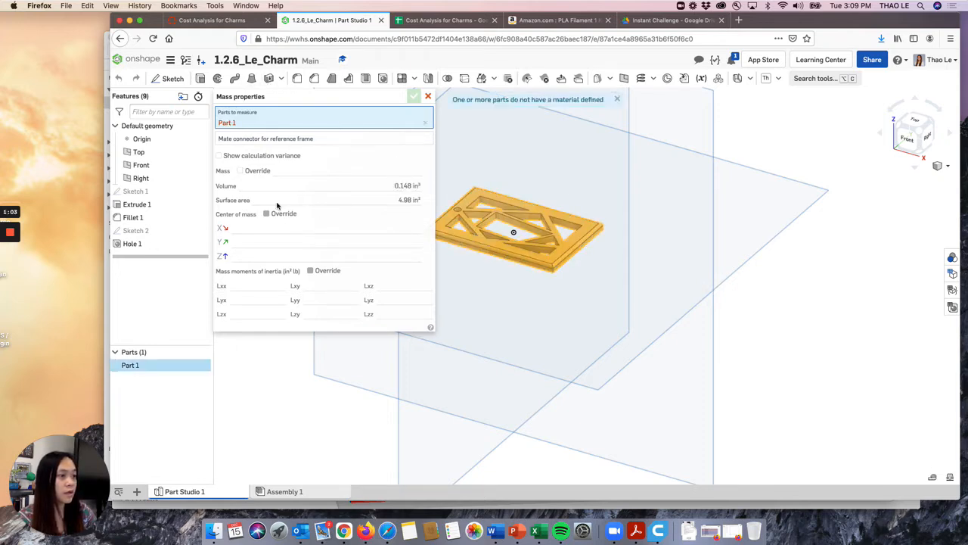
pyautogui.moveTo(406, 190)
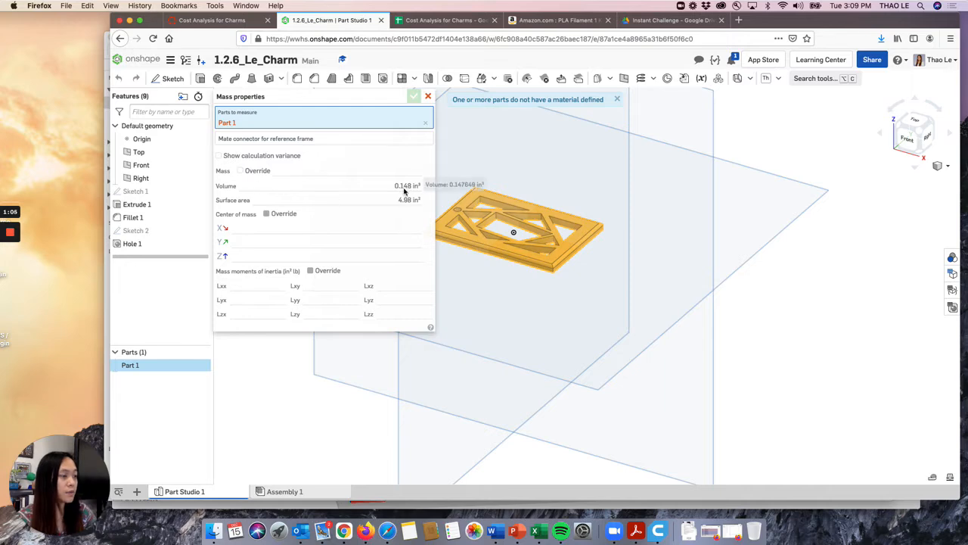
pyautogui.click(435, 20)
pyautogui.write('.148')
pyautogui.press('Return')
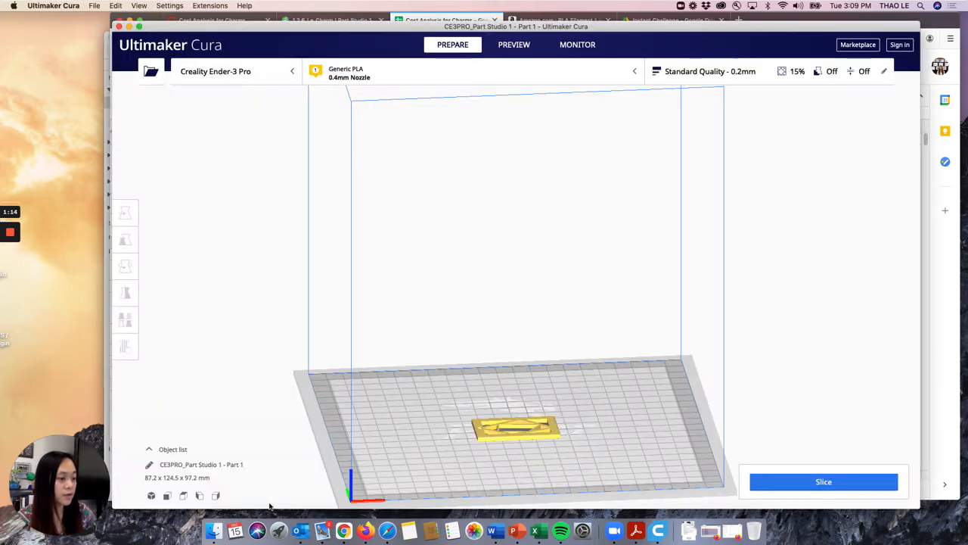
# - Slice the charm in Ultimaker Cura and check its estimated print time and filament weight
pyautogui.click(269, 505)
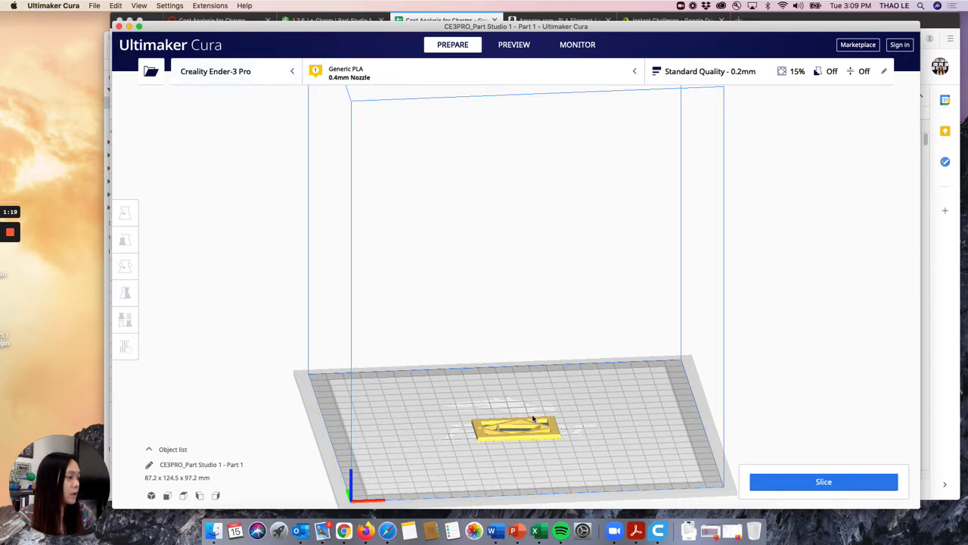
pyautogui.scroll(2, 549, 429)
pyautogui.scroll(-2, 549, 429)
pyautogui.click(794, 481)
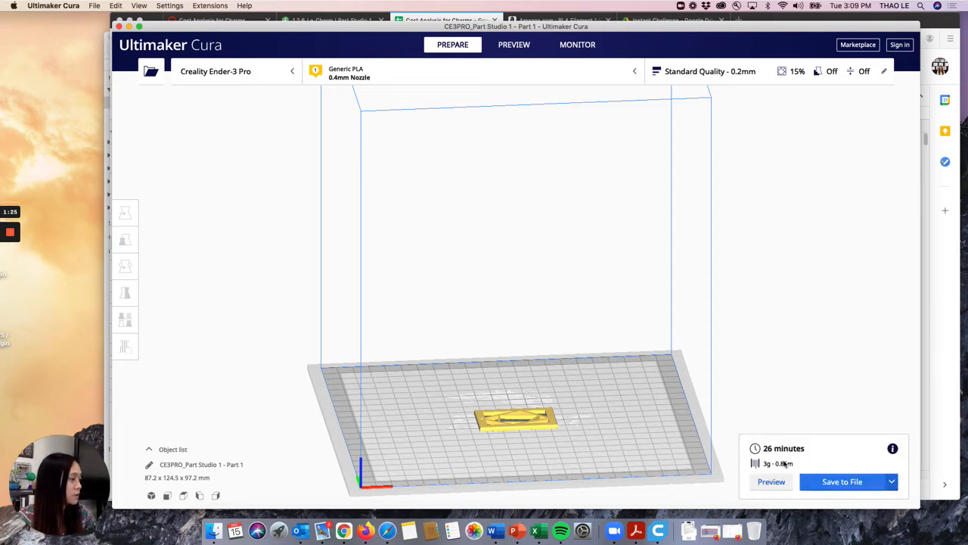
pyautogui.moveTo(894, 450)
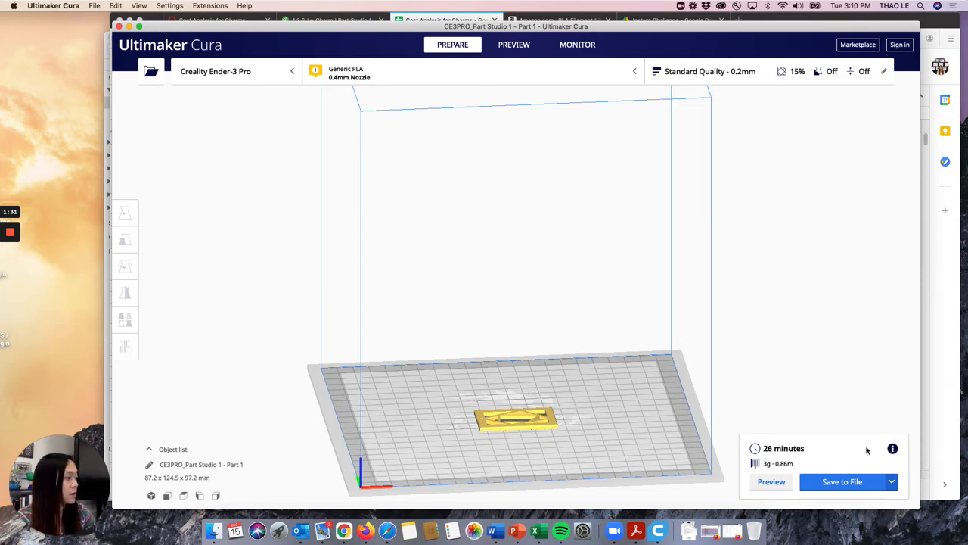
# - Back in the cost sheet, enter =26/60 as the PLA print time in hours and 3 as the density in grams
pyautogui.hotkey('ctrl', 'Up')
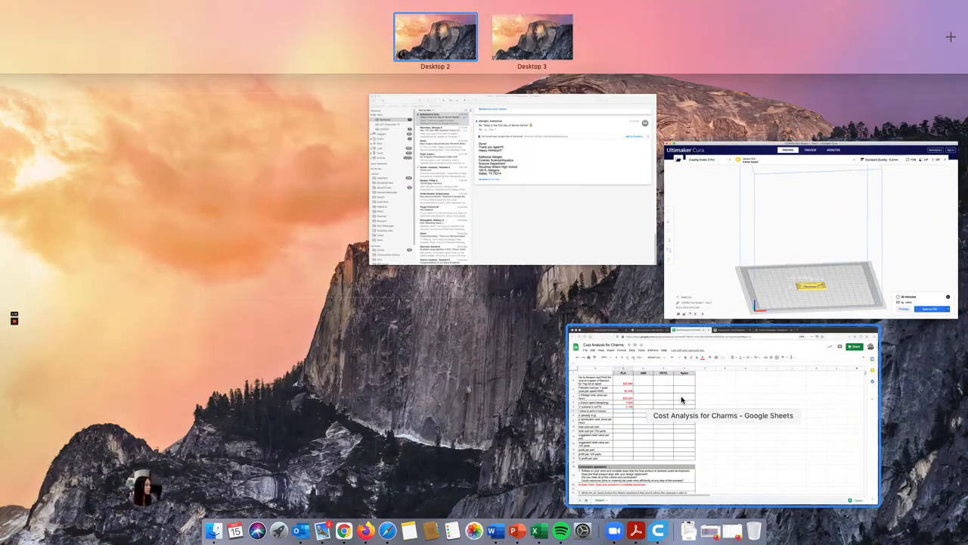
pyautogui.click(680, 399)
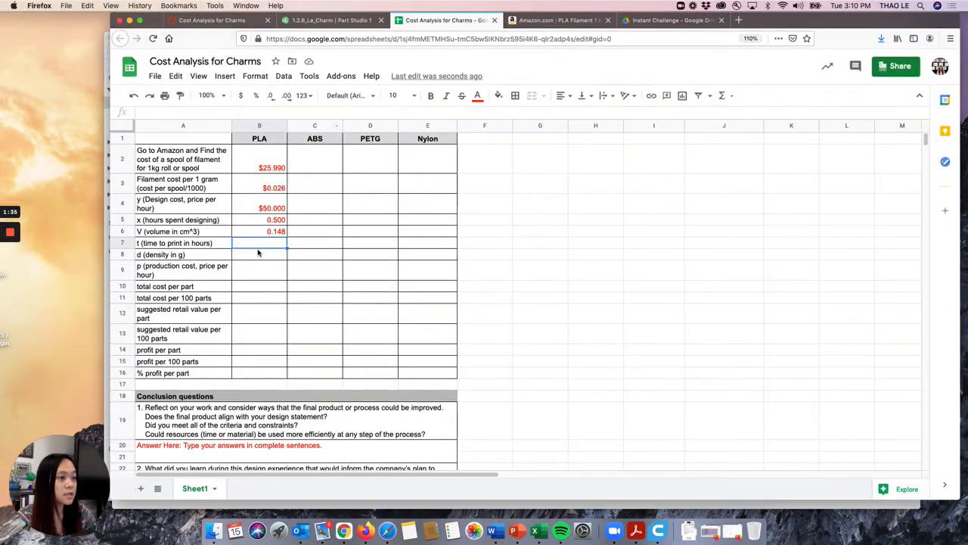
pyautogui.write('=')
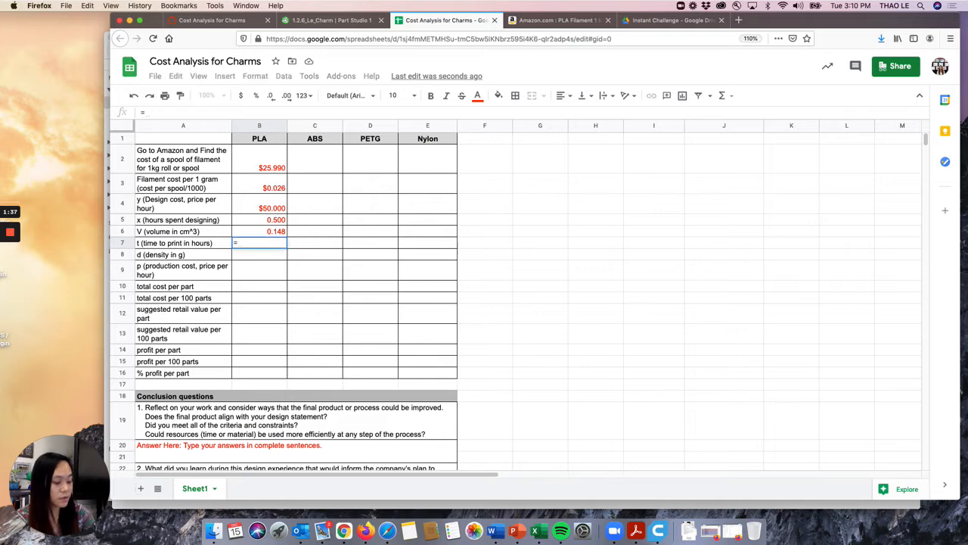
pyautogui.write('26/60')
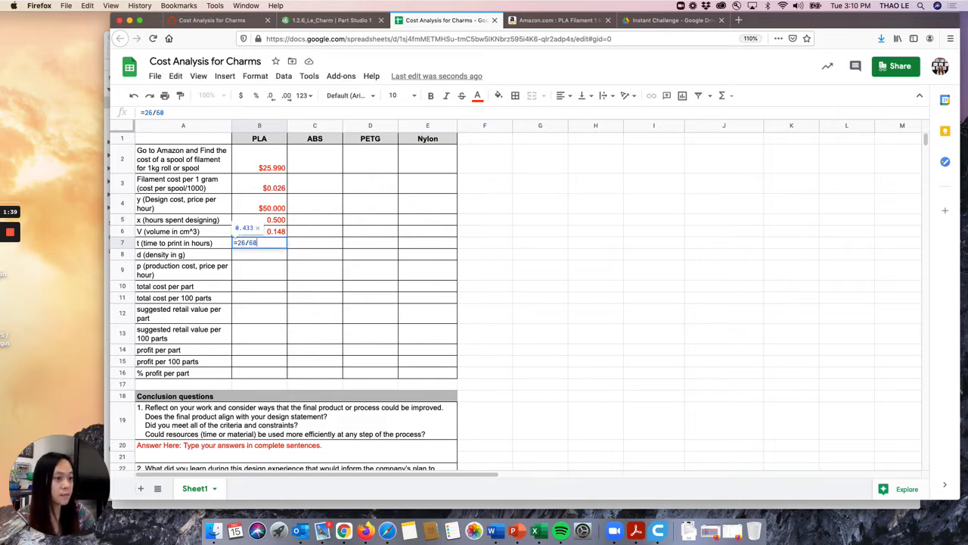
pyautogui.press('Return')
pyautogui.write('3')
pyautogui.press('Return')
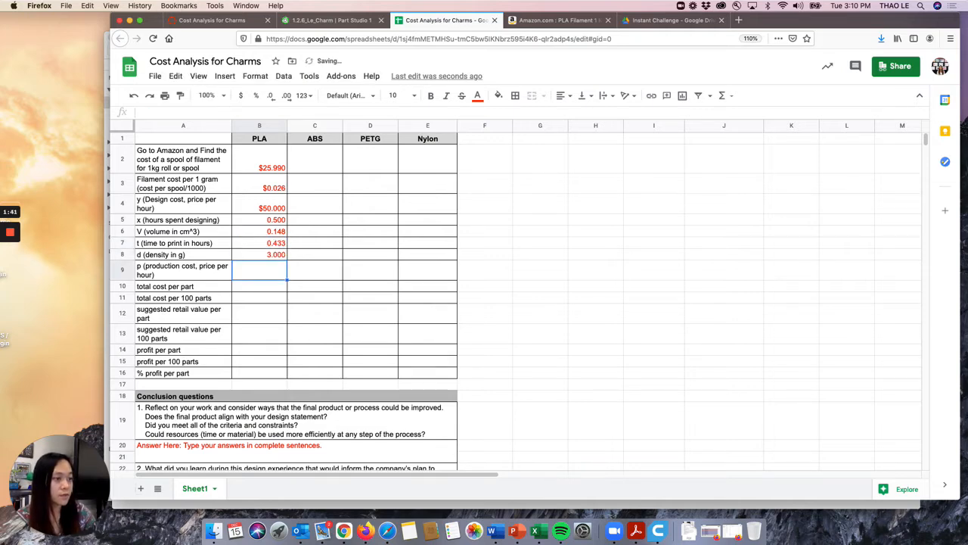
# - Recheck the PLA print time formula and enter 0.80 as the production cost per hour in B9
pyautogui.click(268, 243)
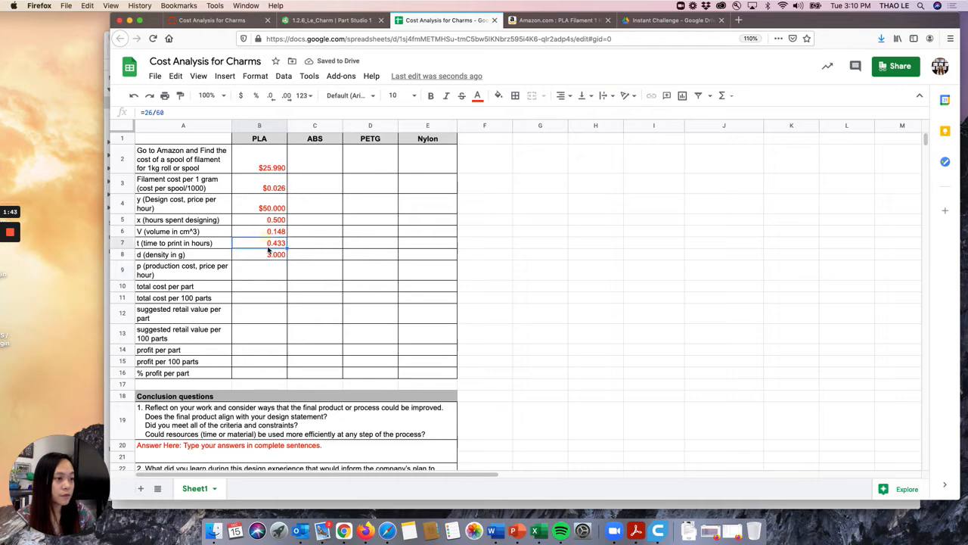
pyautogui.click(268, 244)
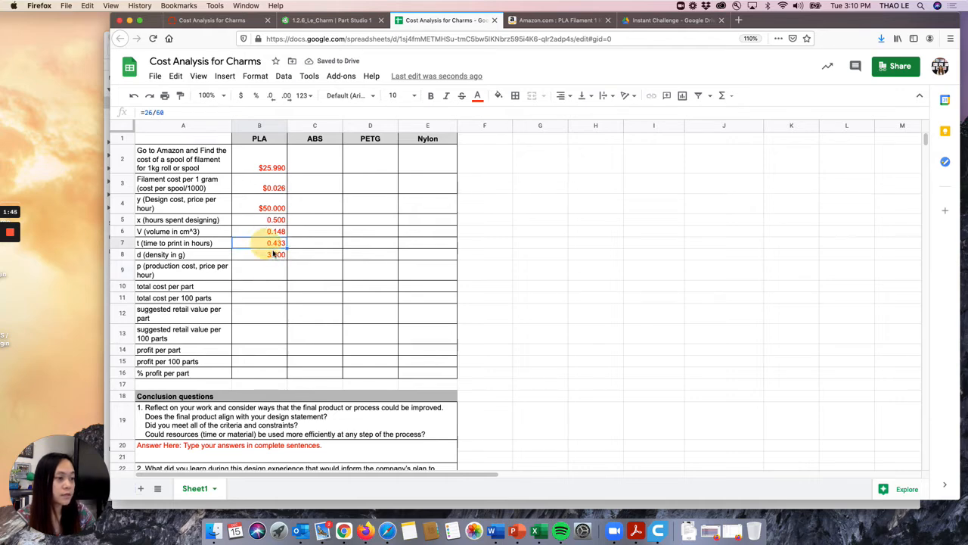
pyautogui.click(167, 112)
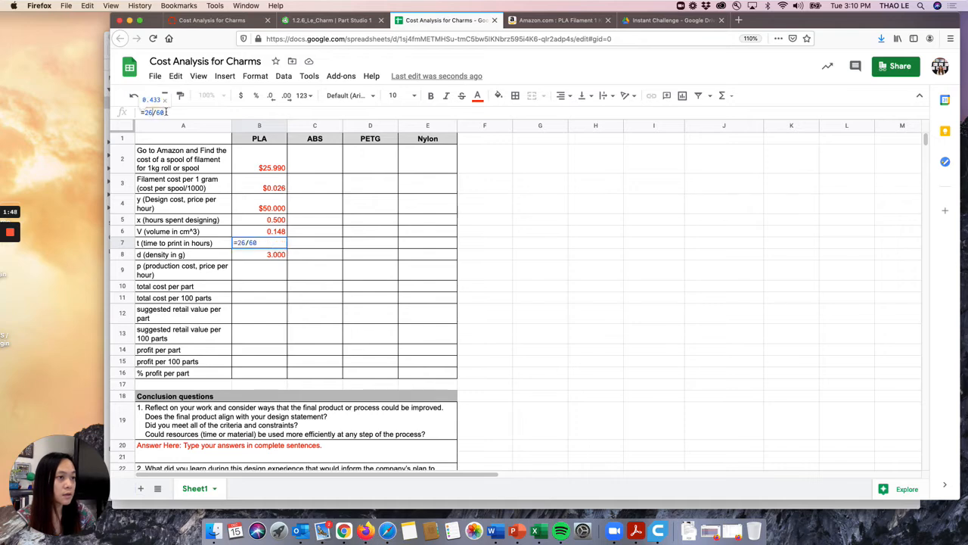
pyautogui.click(279, 232)
pyautogui.click(284, 257)
pyautogui.click(279, 266)
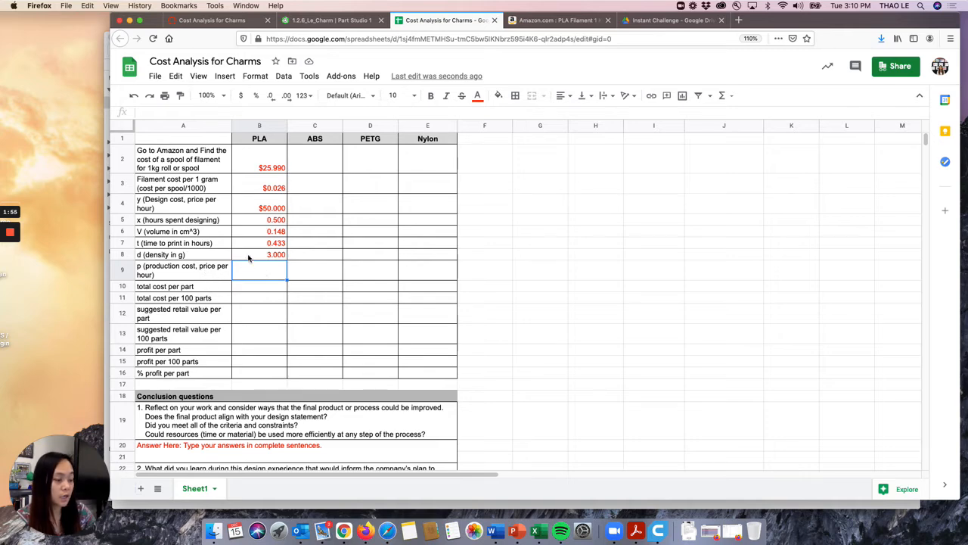
pyautogui.write('0.80')
pyautogui.press('Return')
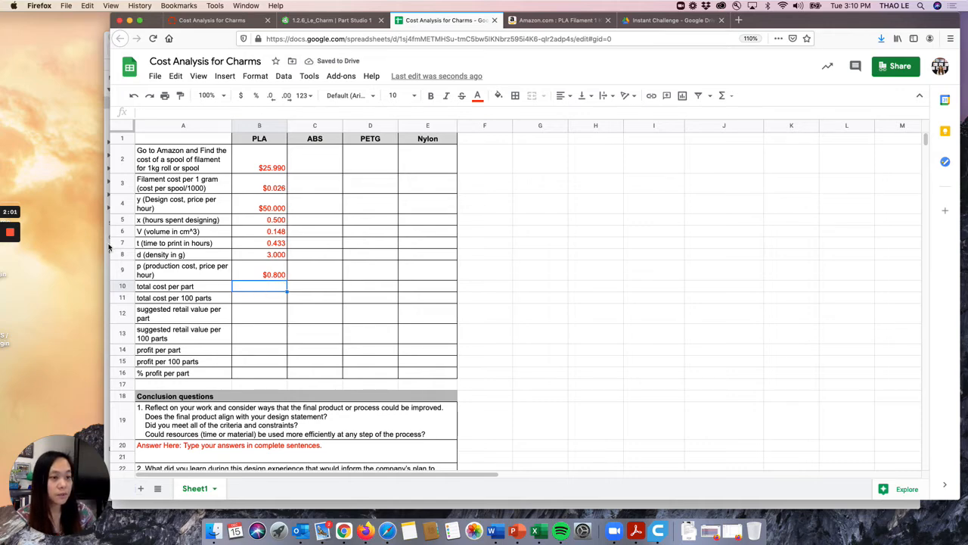
# - Review the total cost per part formula in item 9 of the Canvas assignment instructions
pyautogui.click(229, 22)
pyautogui.scroll(-5, 373, 168)
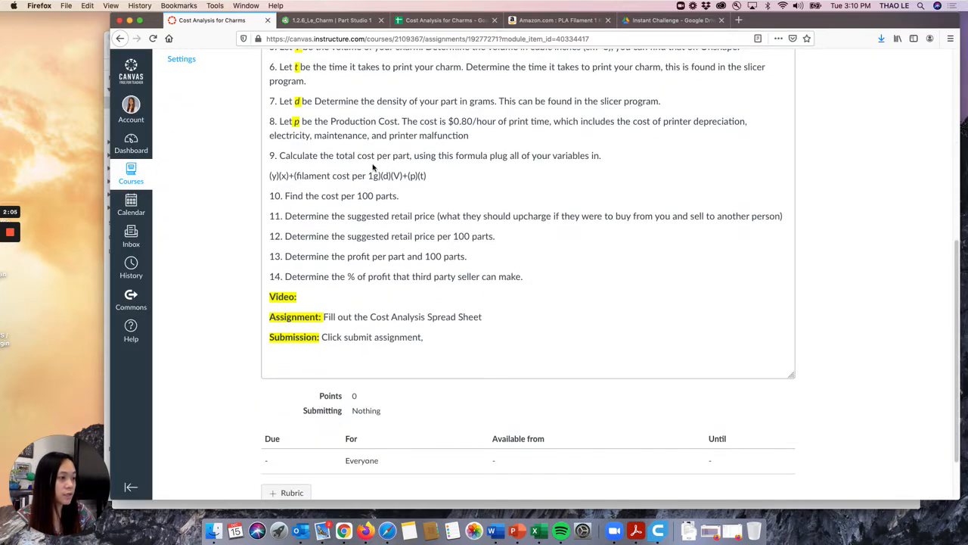
pyautogui.moveTo(426, 175); pyautogui.dragTo(260, 180)
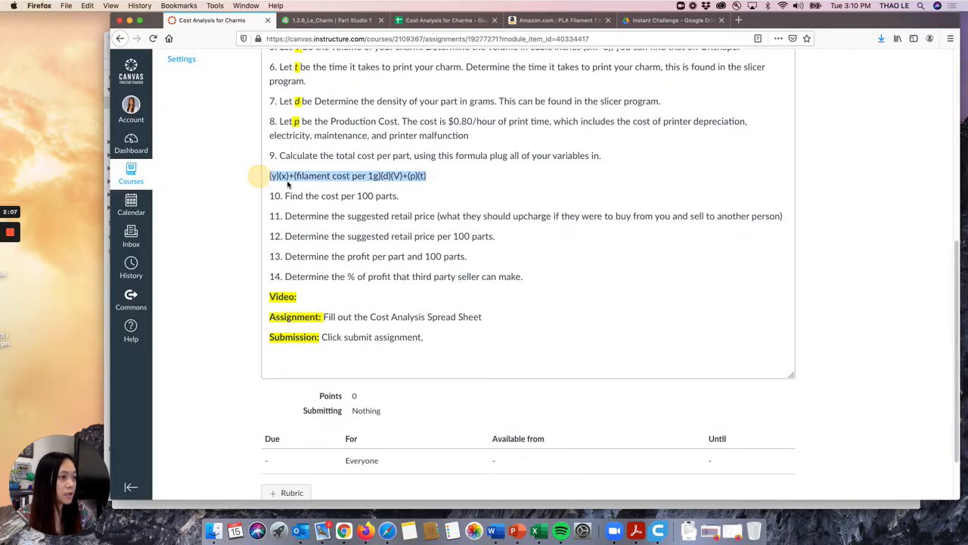
pyautogui.click(274, 178)
pyautogui.click(282, 176)
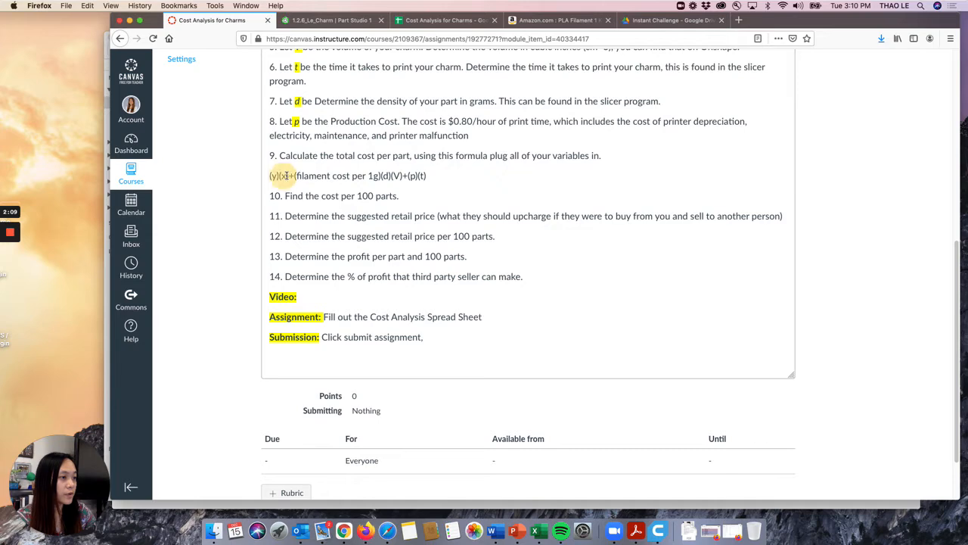
pyautogui.doubleClick(280, 178)
pyautogui.click(268, 179)
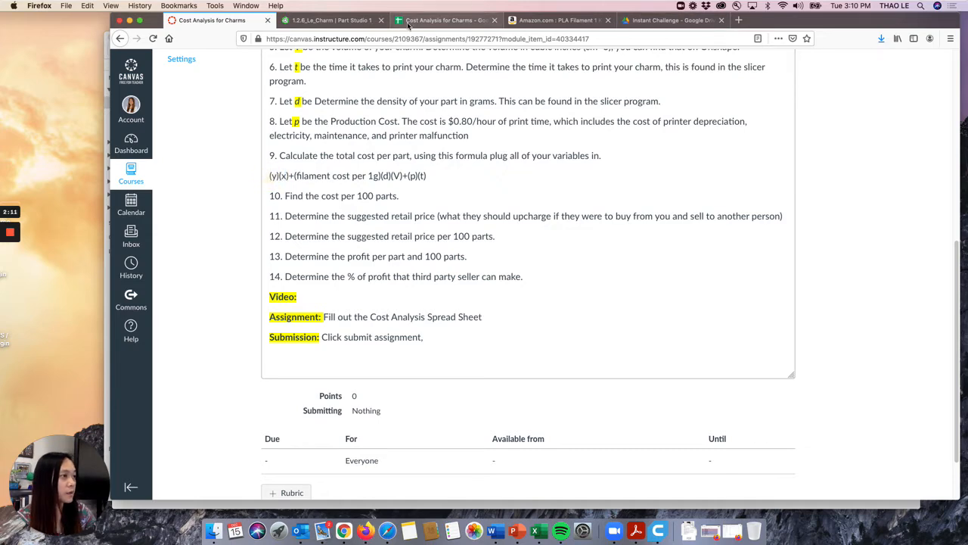
# - Back in the cost sheet, start the PLA total cost per part formula in B10 with the design cost term =B4*B5+
pyautogui.moveTo(439, 21)
pyautogui.mouseDown()
pyautogui.moveTo(361, 23)
pyautogui.moveTo(424, 19)
pyautogui.mouseUp()
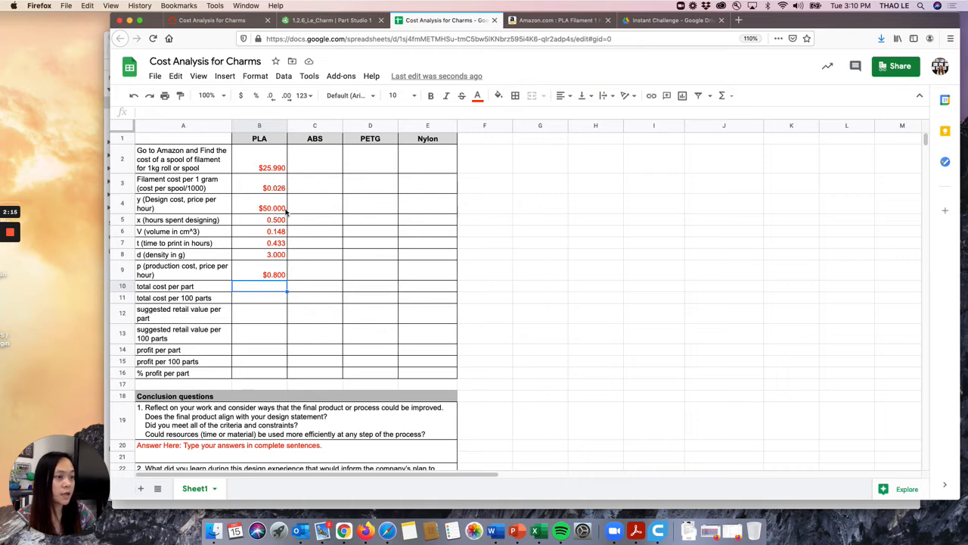
pyautogui.click(255, 287)
pyautogui.write('=')
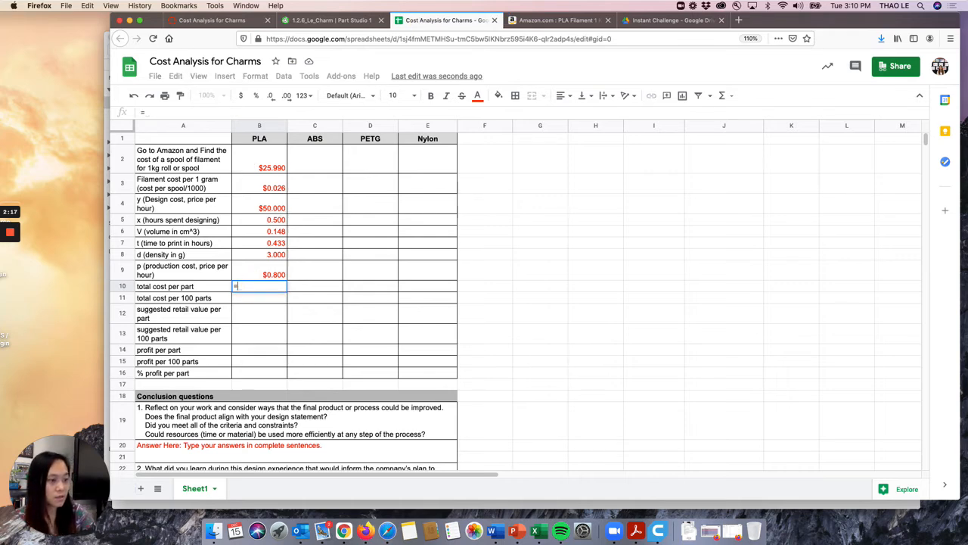
pyautogui.click(273, 211)
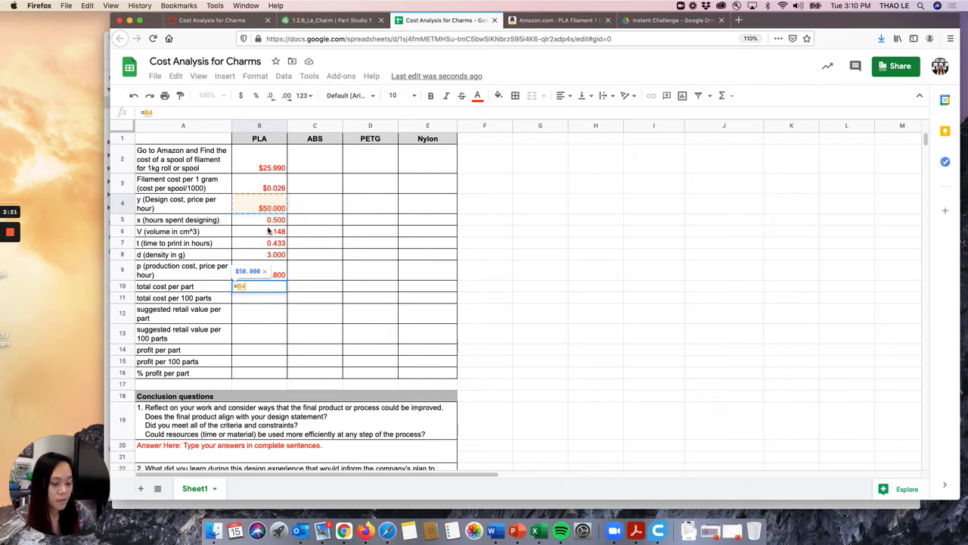
pyautogui.write('*')
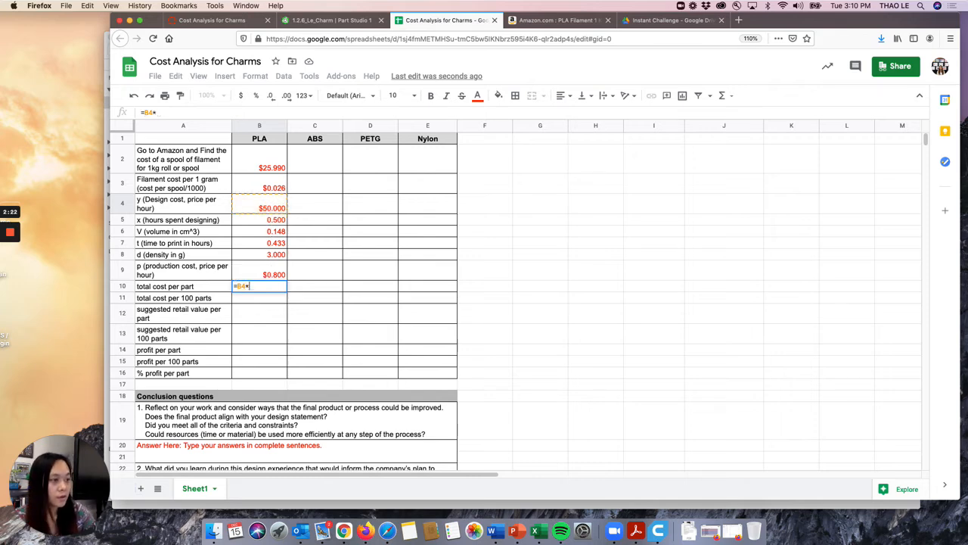
pyautogui.click(270, 220)
pyautogui.write('+')
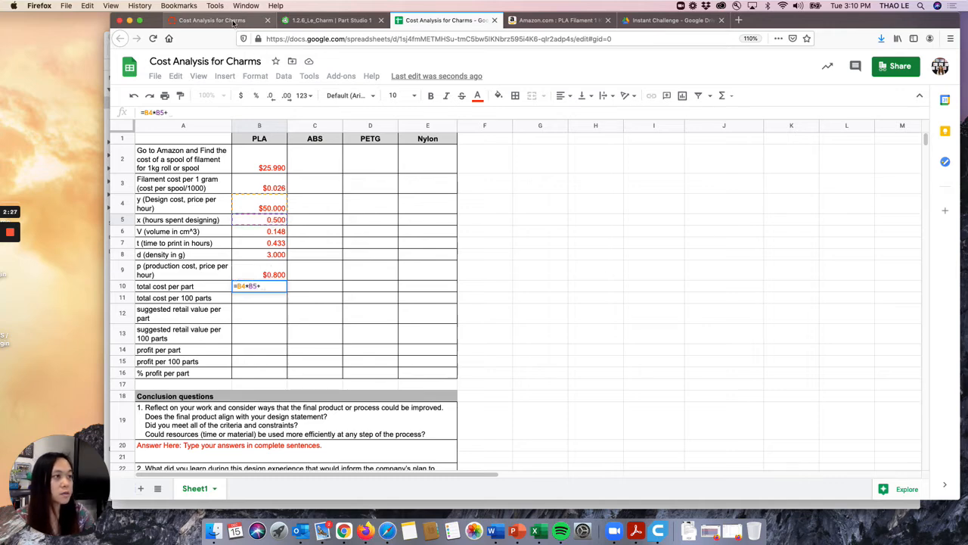
# - Consult the Canvas assignment's total cost formula and extend the B10 formula with the filament term B3*B8*B6+
pyautogui.click(211, 20)
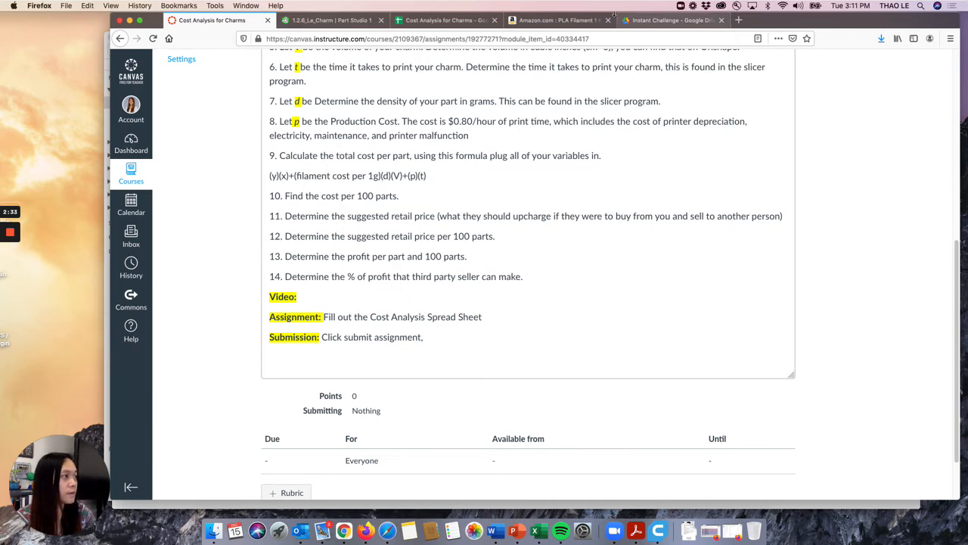
pyautogui.click(425, 20)
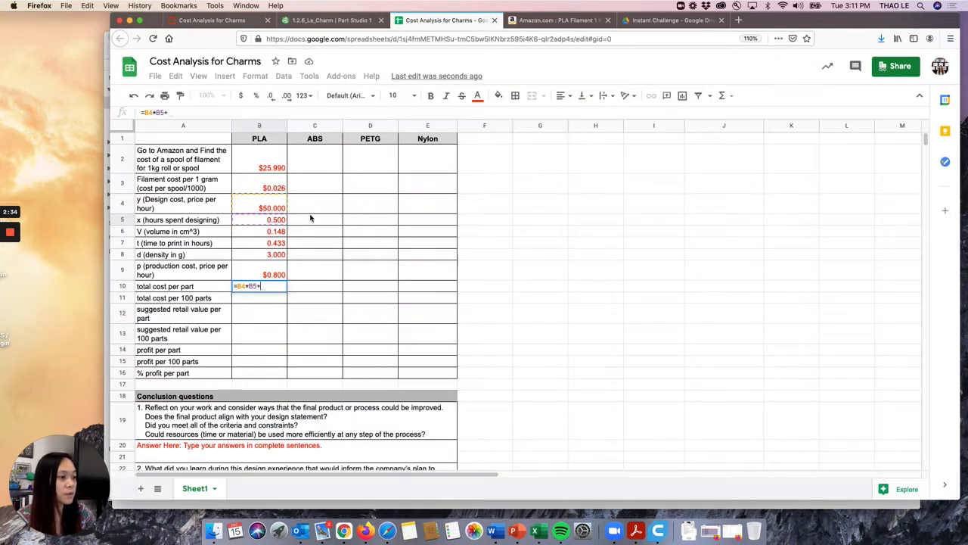
pyautogui.click(266, 185)
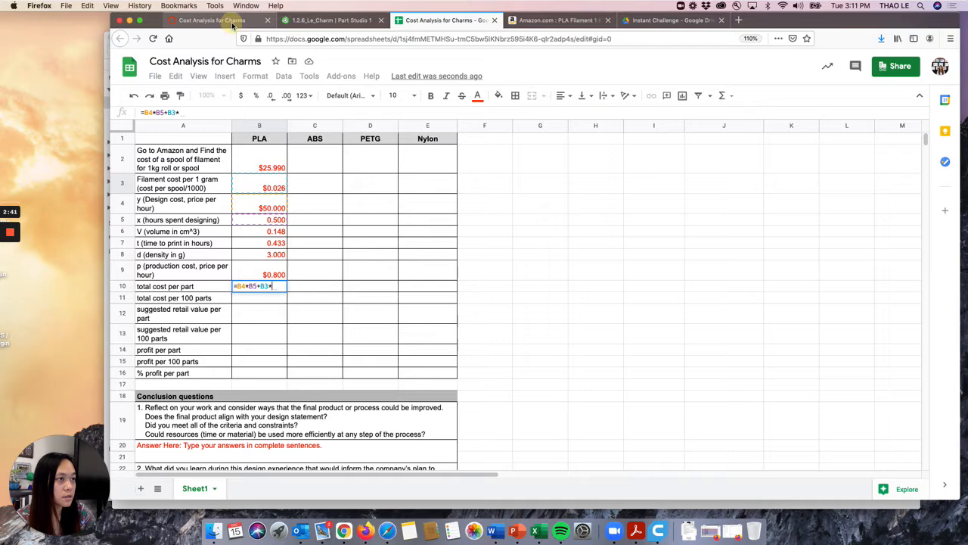
pyautogui.click(212, 20)
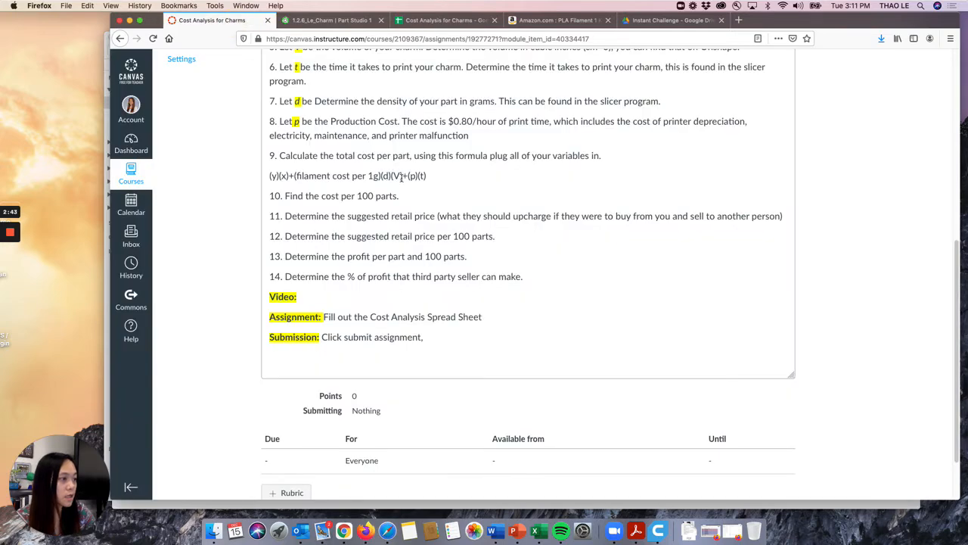
pyautogui.click(416, 23)
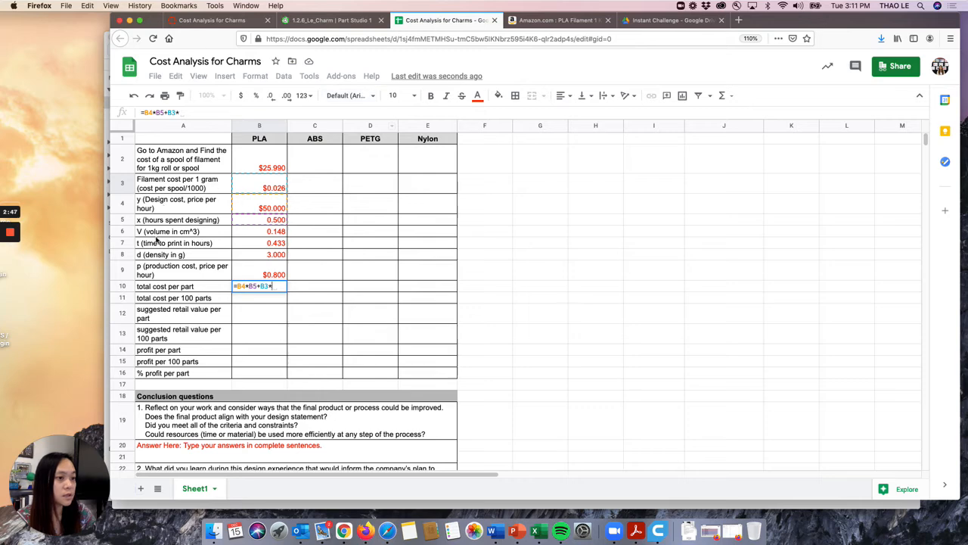
pyautogui.click(246, 257)
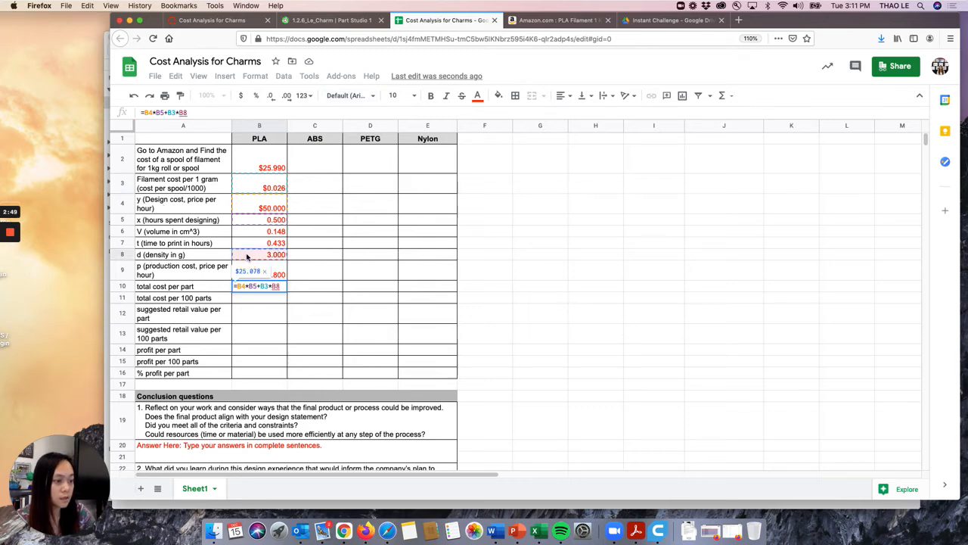
pyautogui.write('*')
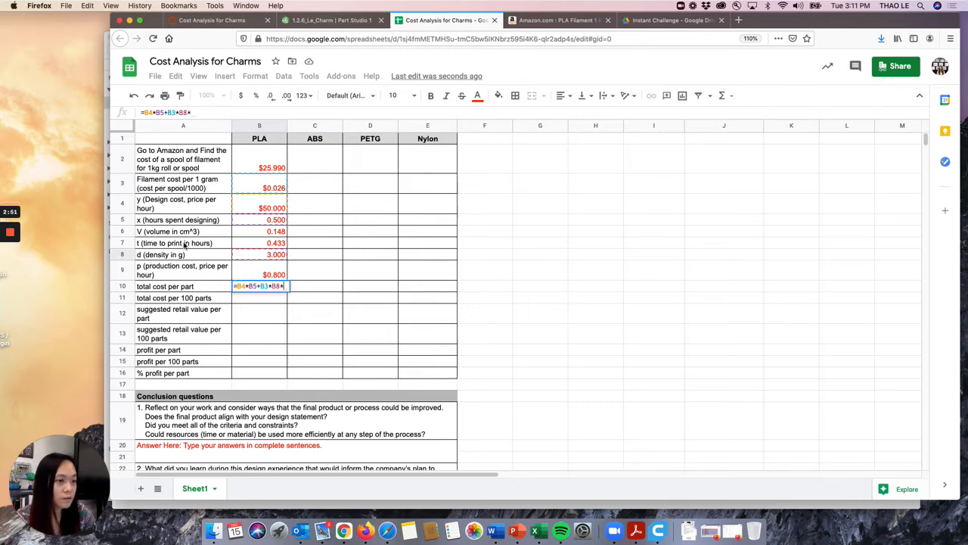
pyautogui.click(264, 235)
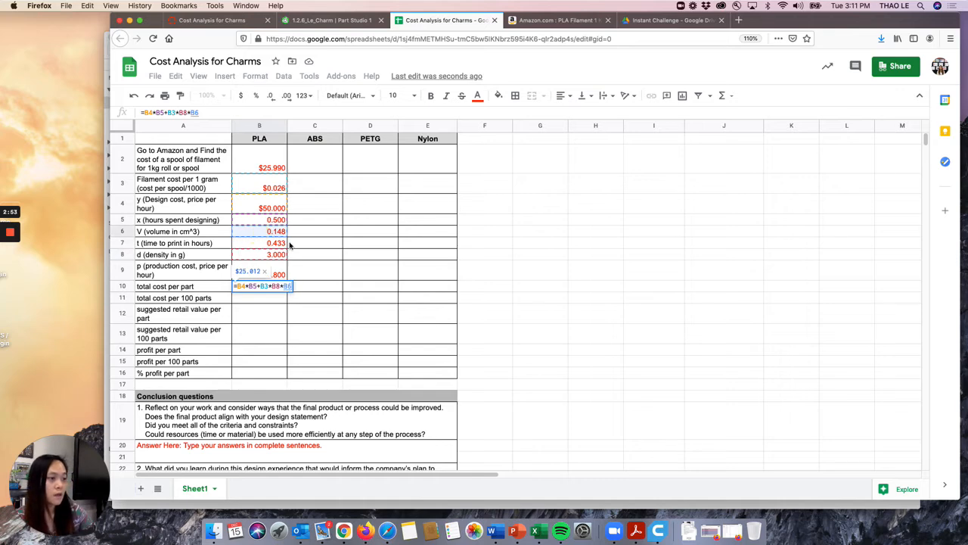
pyautogui.write('+')
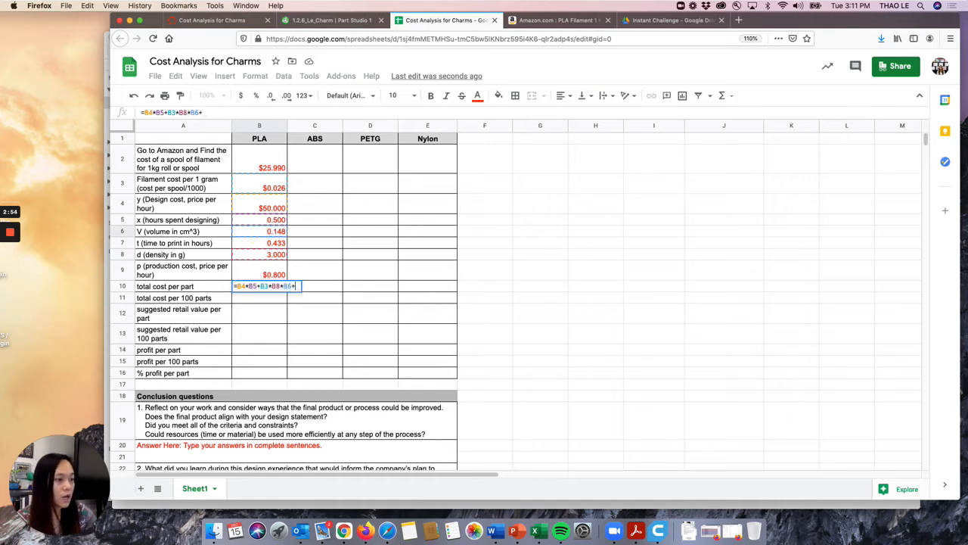
# - Check the (p)(t) term in the Canvas instructions and complete the B10 formula with the production cost term B9*B7
pyautogui.click(250, 20)
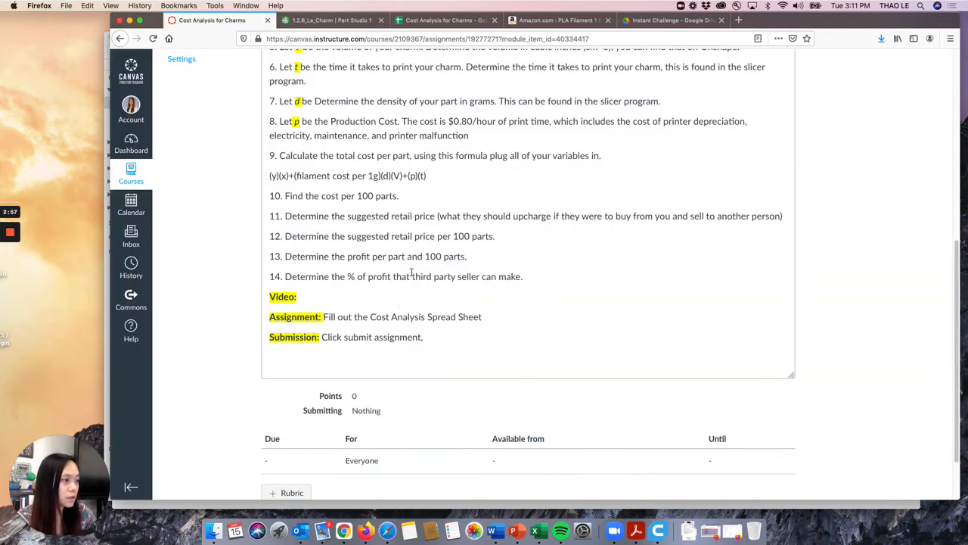
pyautogui.moveTo(407, 176); pyautogui.dragTo(429, 174)
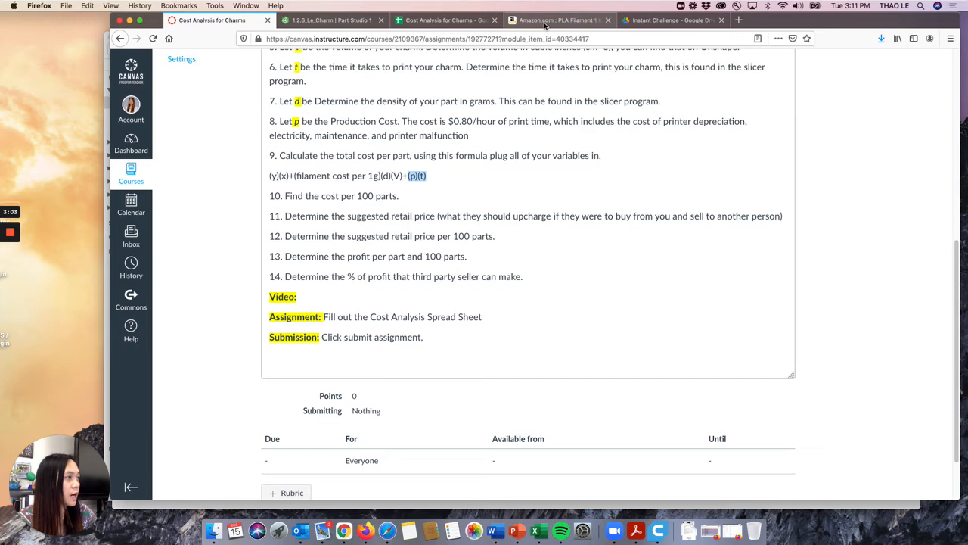
pyautogui.click(428, 20)
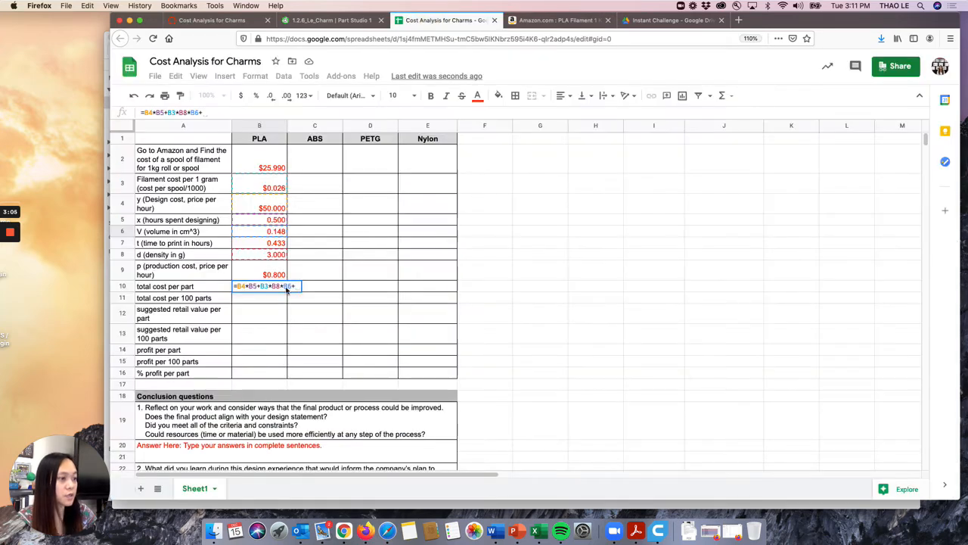
pyautogui.click(275, 275)
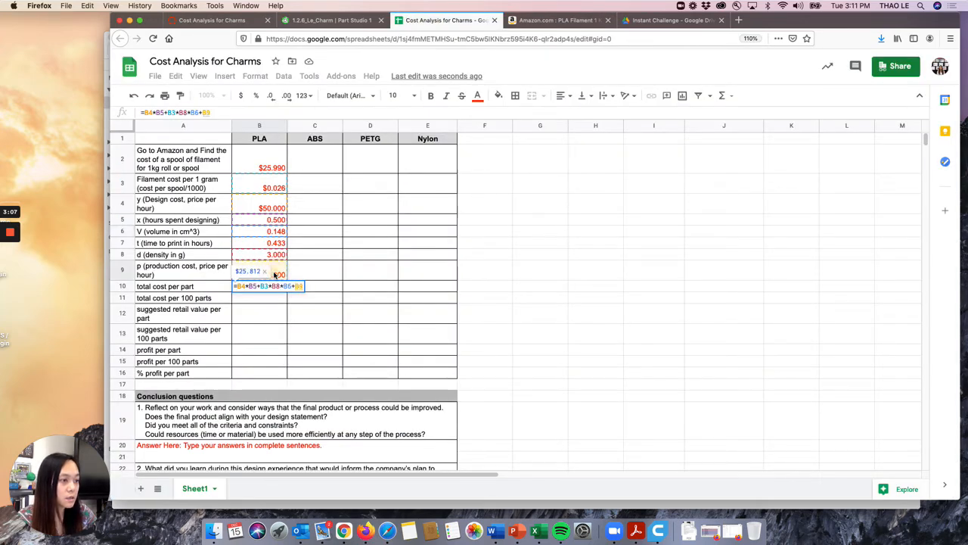
pyautogui.write('*')
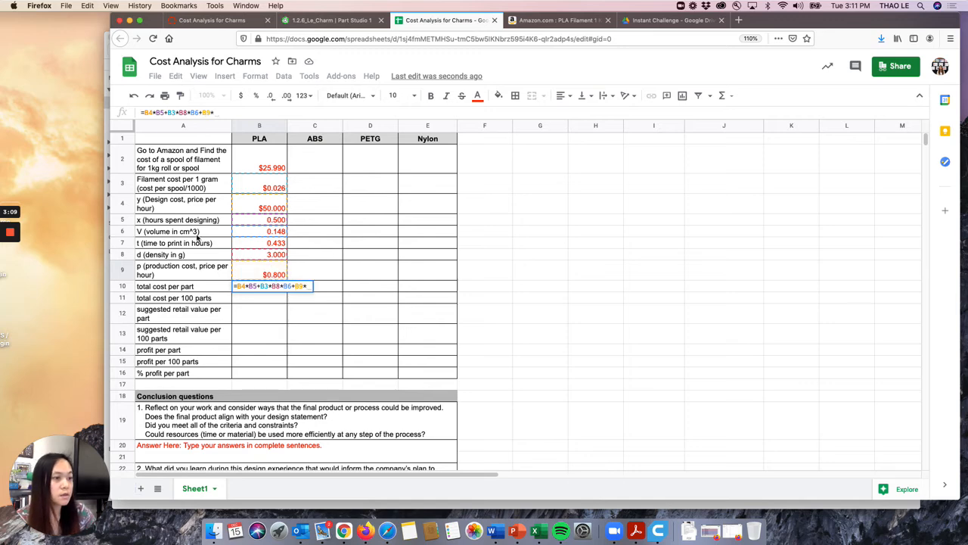
pyautogui.click(251, 245)
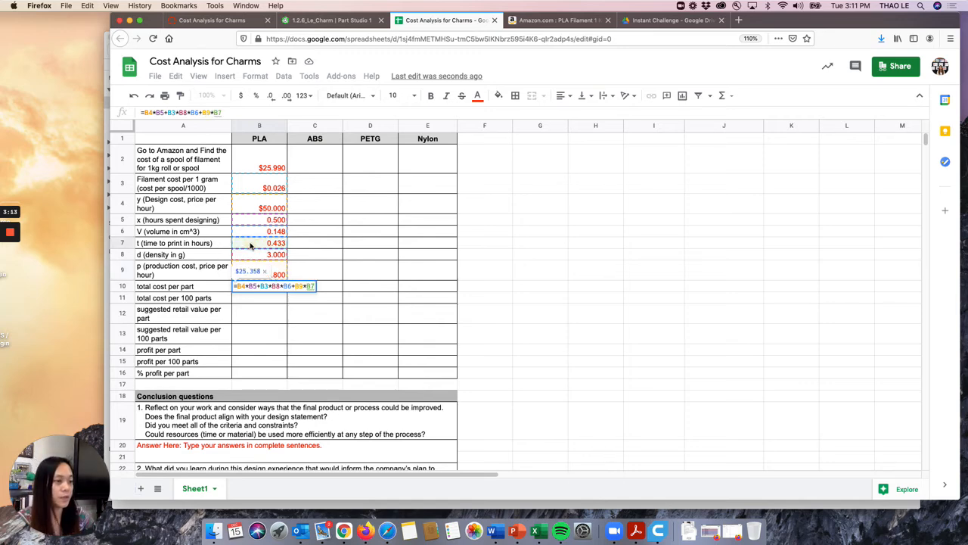
pyautogui.press('Return')
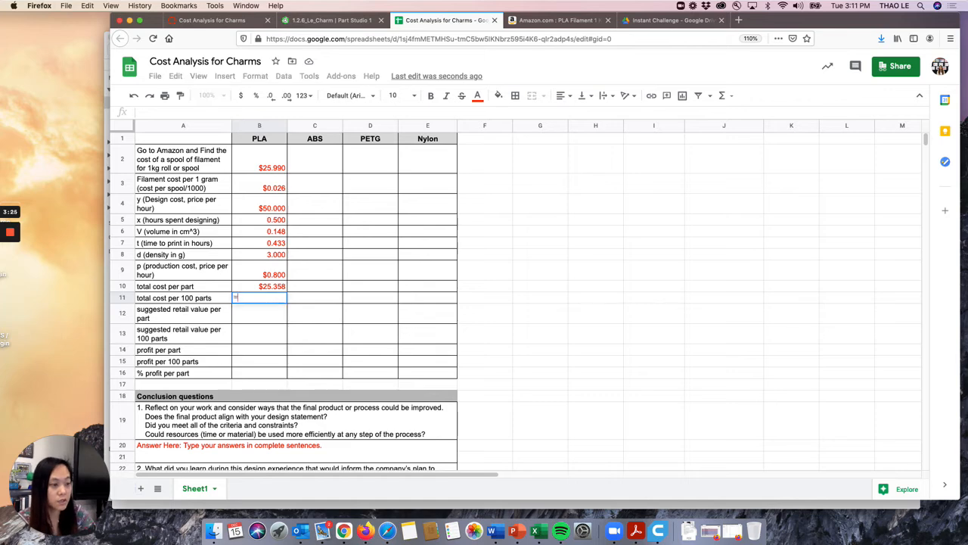
# - Enter =B10*100 in B11 as the PLA total cost per 100 parts
pyautogui.write('=')
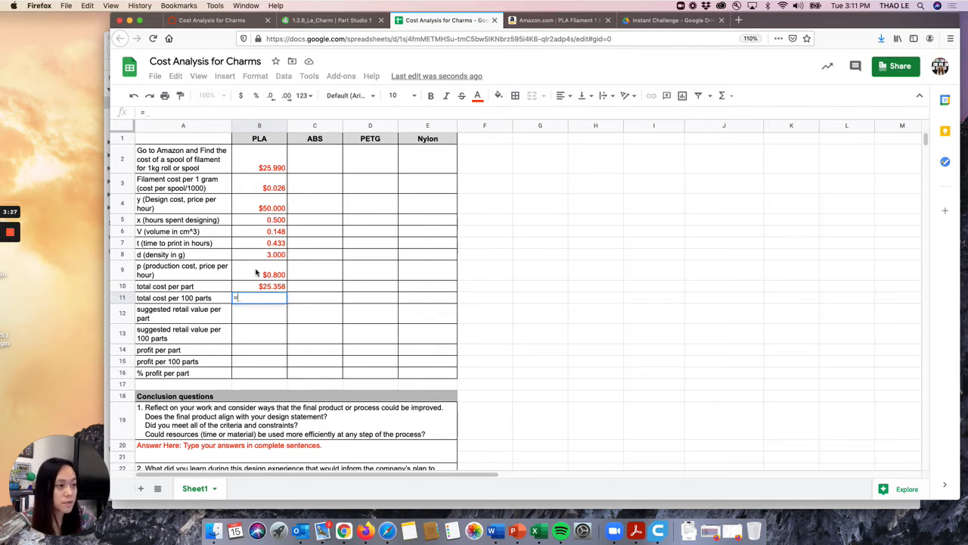
pyautogui.click(263, 289)
pyautogui.write('*')
pyautogui.write('00')
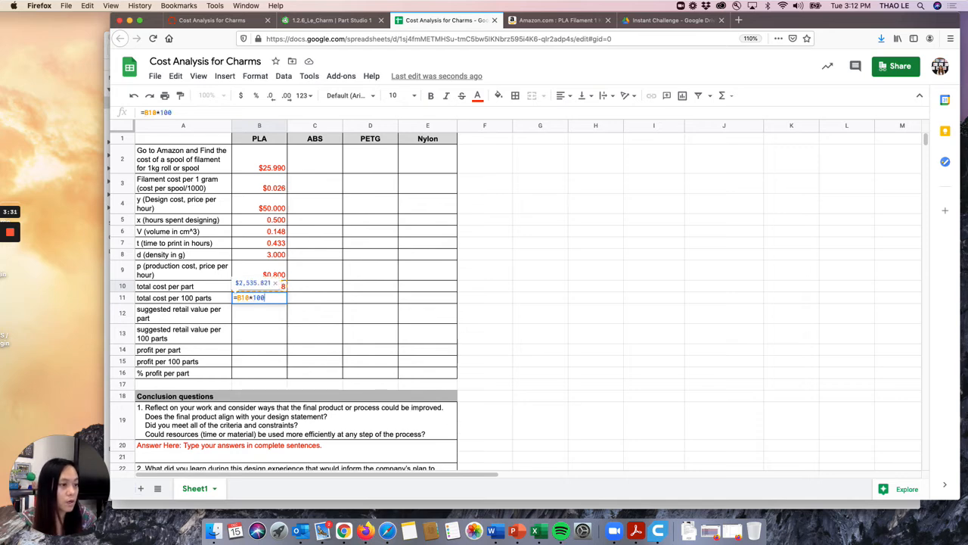
pyautogui.press('Return')
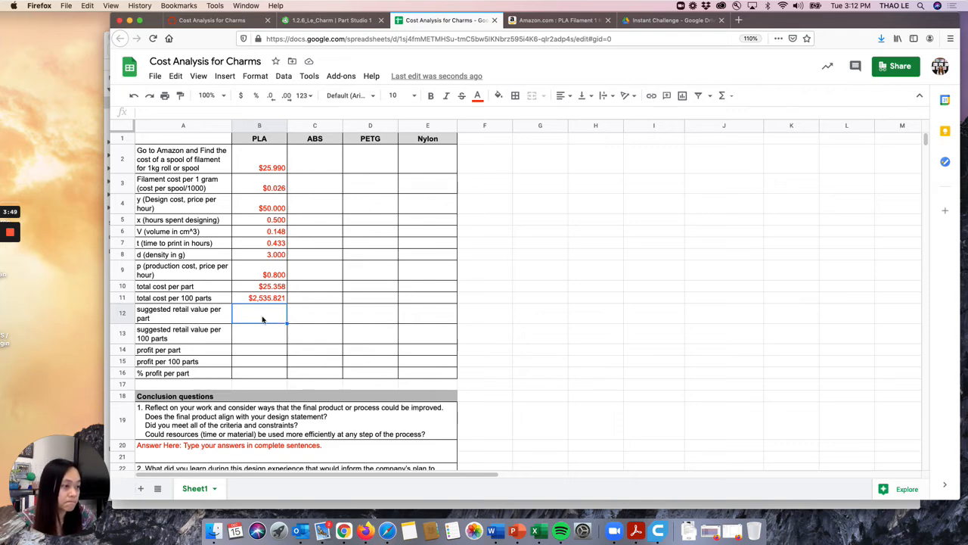
# - Enter 35 as the PLA suggested retail value per part in B12, and multiply B12 by 100 in B13 for 100 parts
pyautogui.write('35')
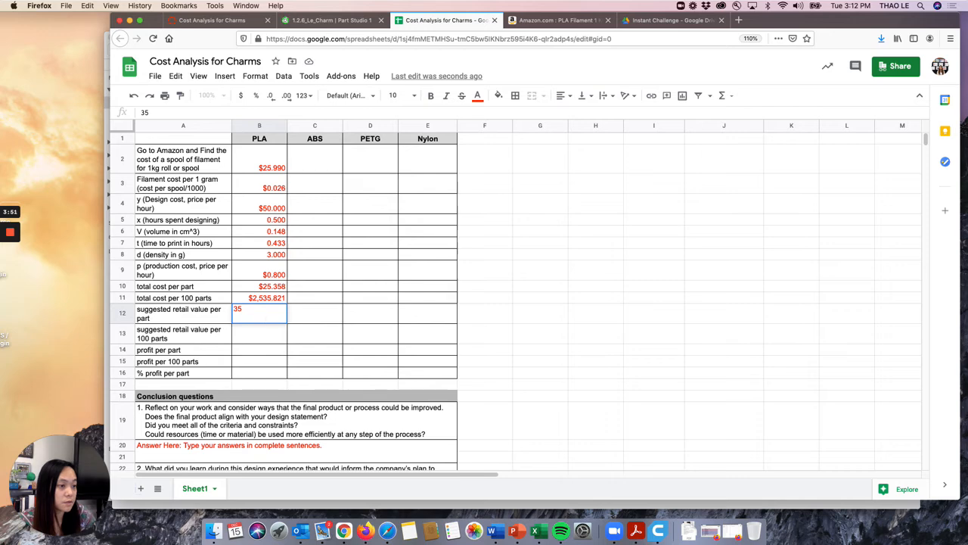
pyautogui.press('Return')
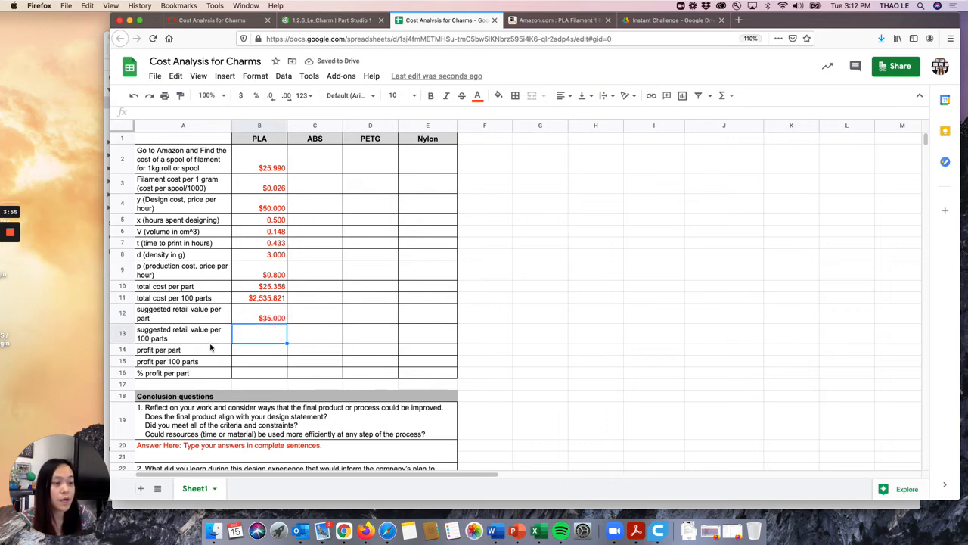
pyautogui.write('35')
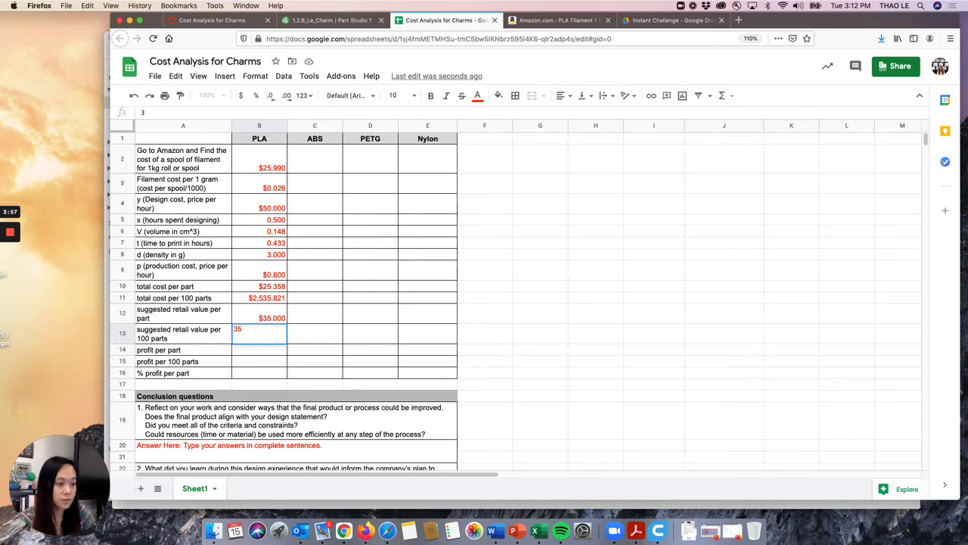
pyautogui.write('=')
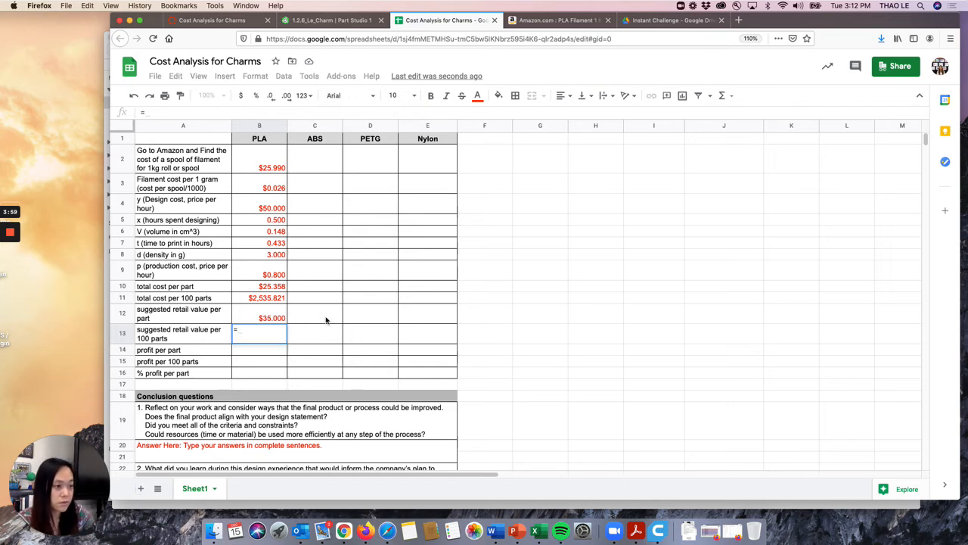
pyautogui.click(271, 319)
pyautogui.write('*')
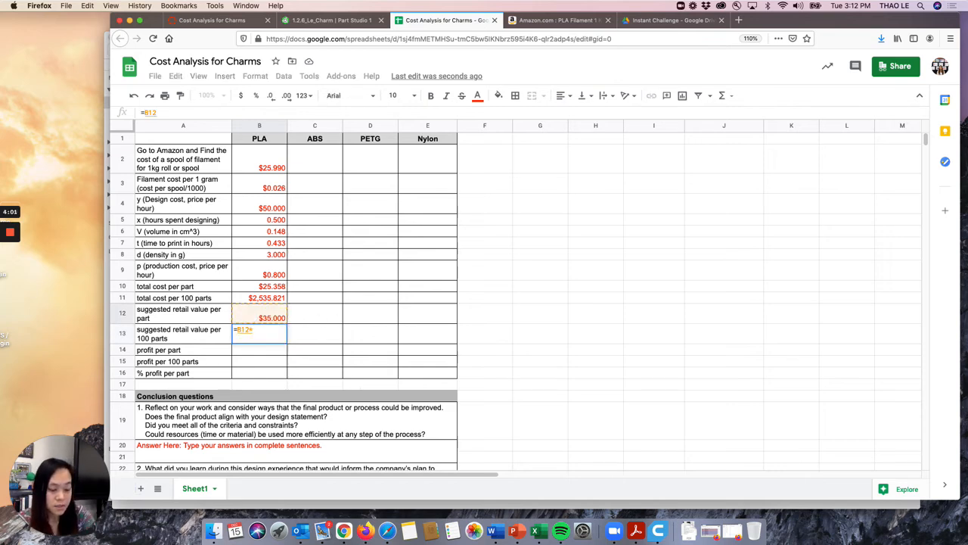
pyautogui.write('35')
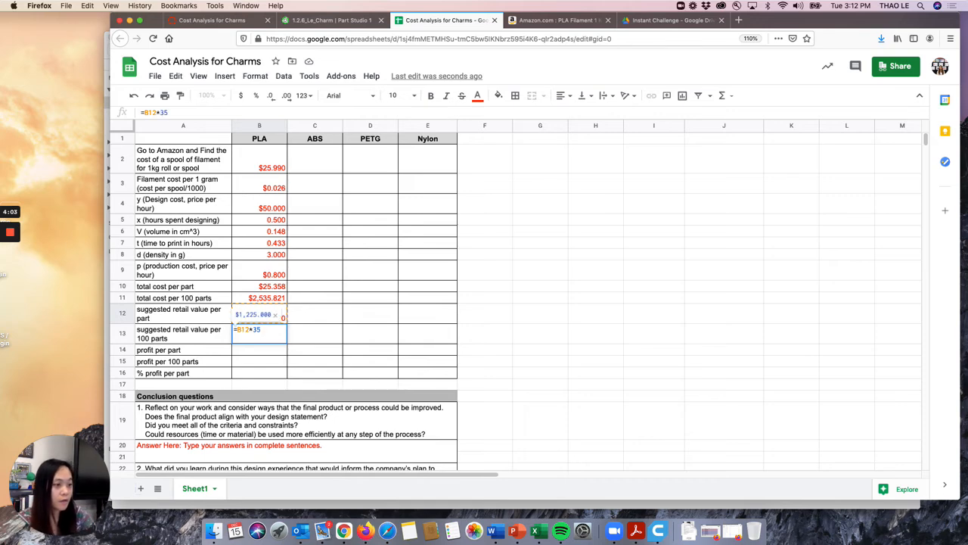
pyautogui.press('Return')
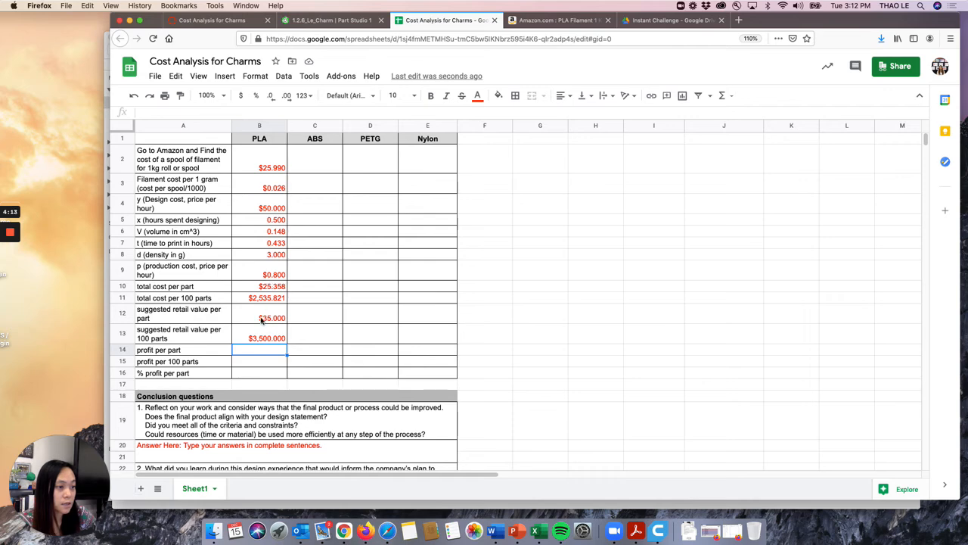
# - Enter =B12-B10 in B14 as the PLA profit per part
pyautogui.write('=')
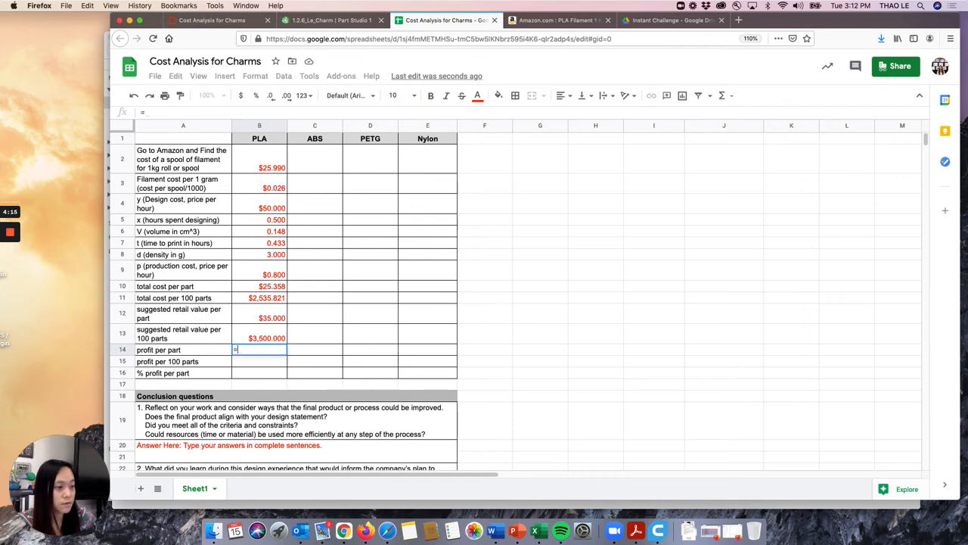
pyautogui.click(265, 323)
pyautogui.write('-')
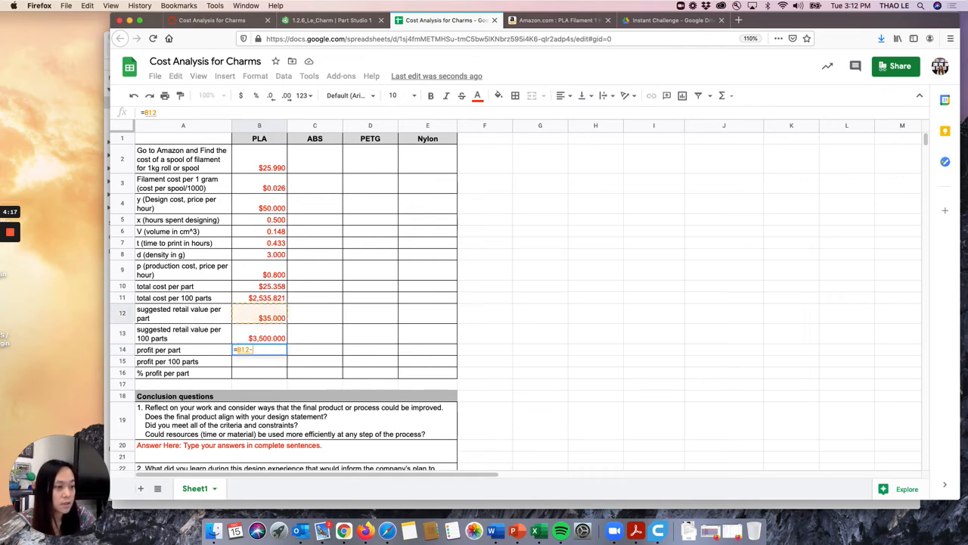
pyautogui.click(270, 288)
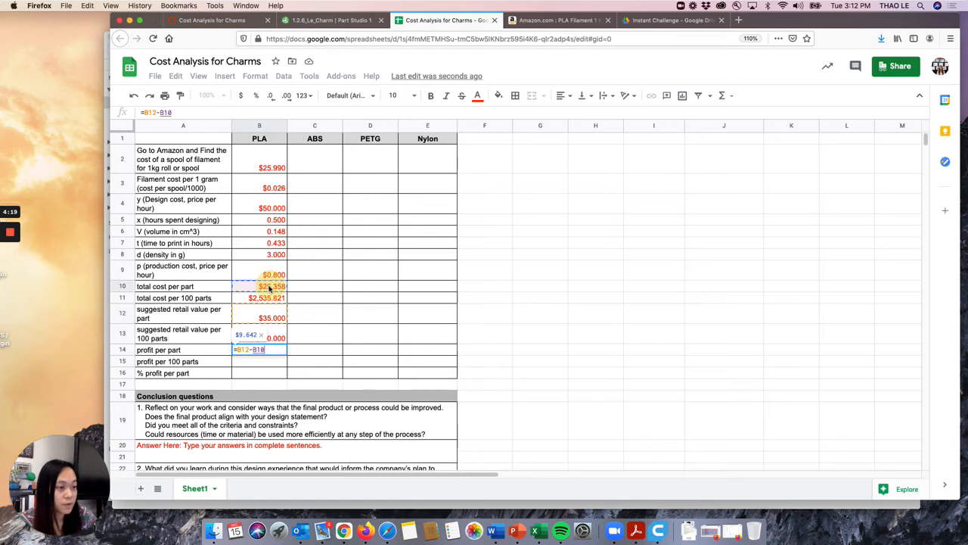
pyautogui.press('Return')
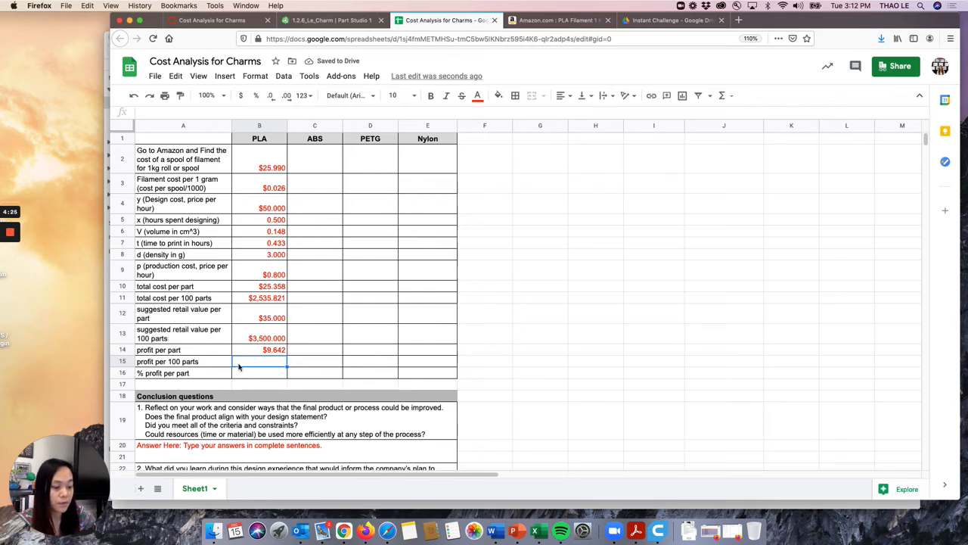
# - Enter =B14*100 in B15 as the PLA profit per 100 parts
pyautogui.write('=')
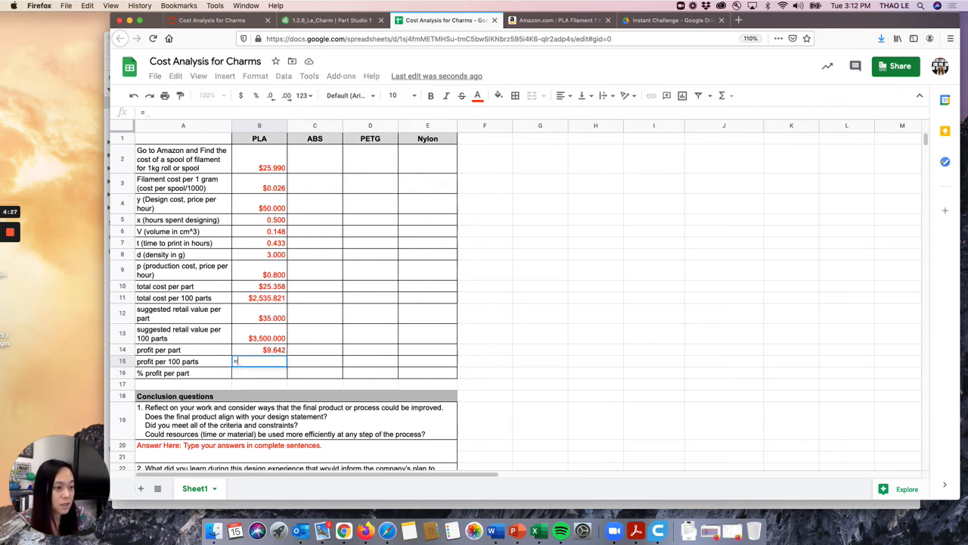
pyautogui.click(261, 353)
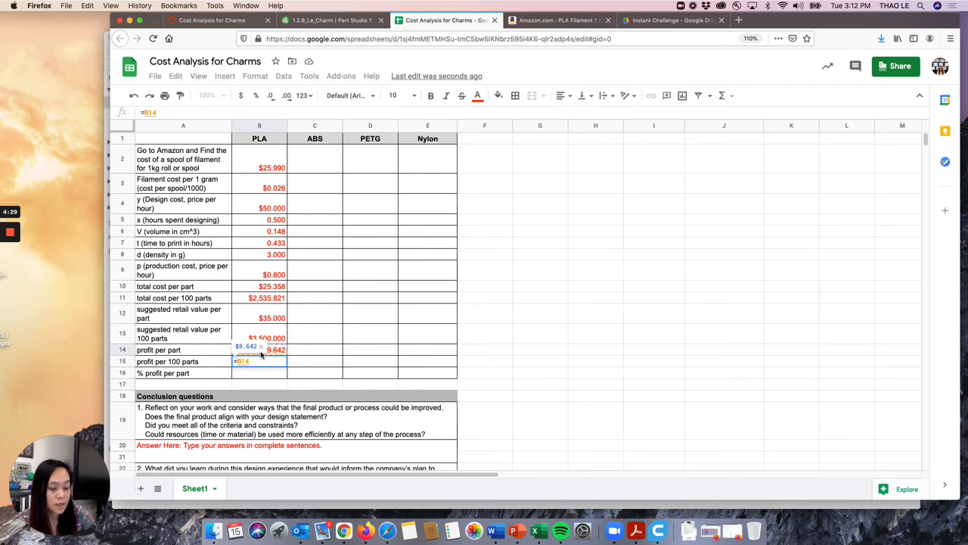
pyautogui.write('*100')
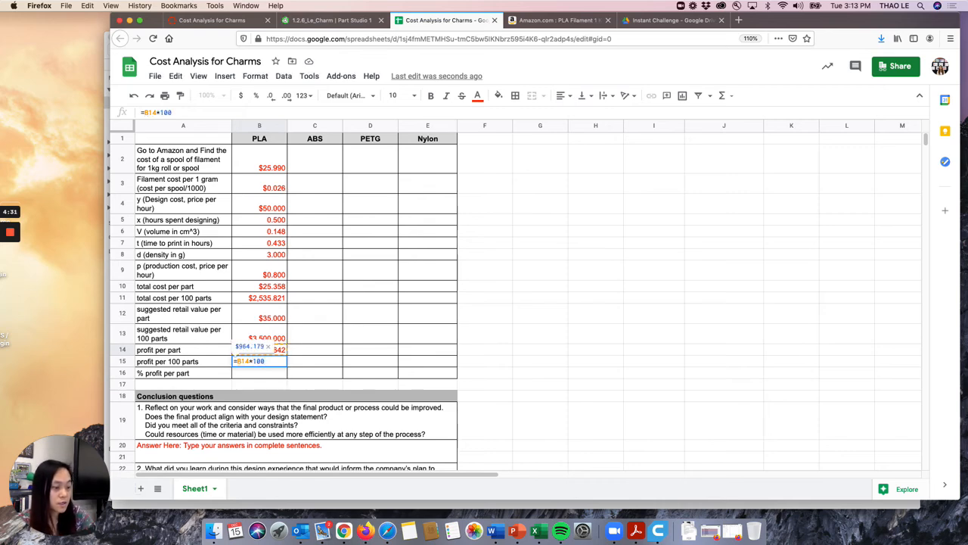
pyautogui.press('Return')
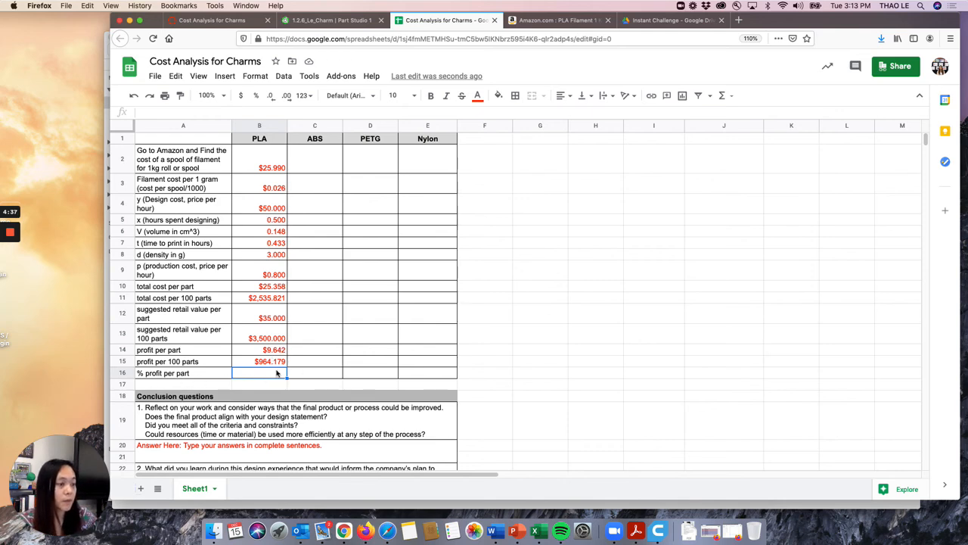
# - Enter =B15/B11 in B16 as the PLA percent profit per part, dividing profit by total cost per 100 parts
pyautogui.write('=')
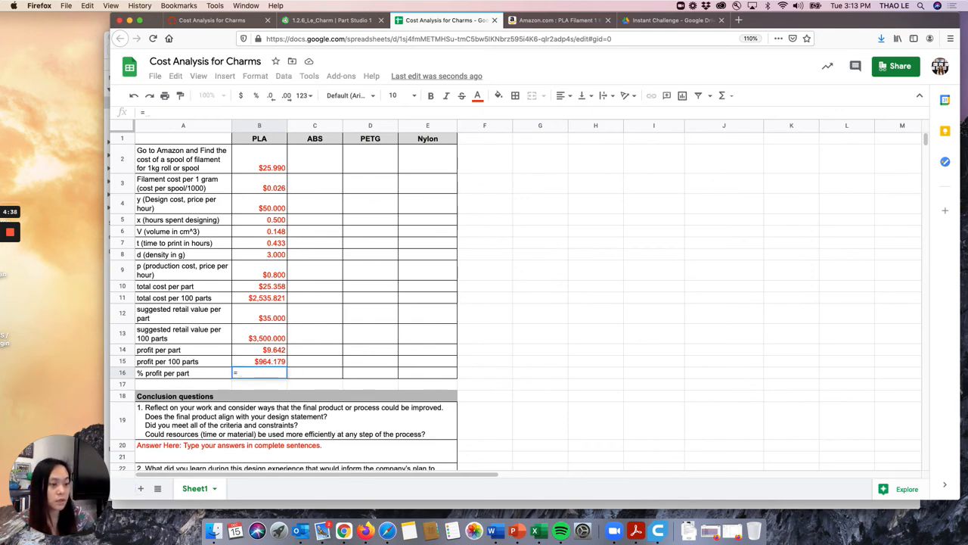
pyautogui.click(265, 362)
pyautogui.write('/')
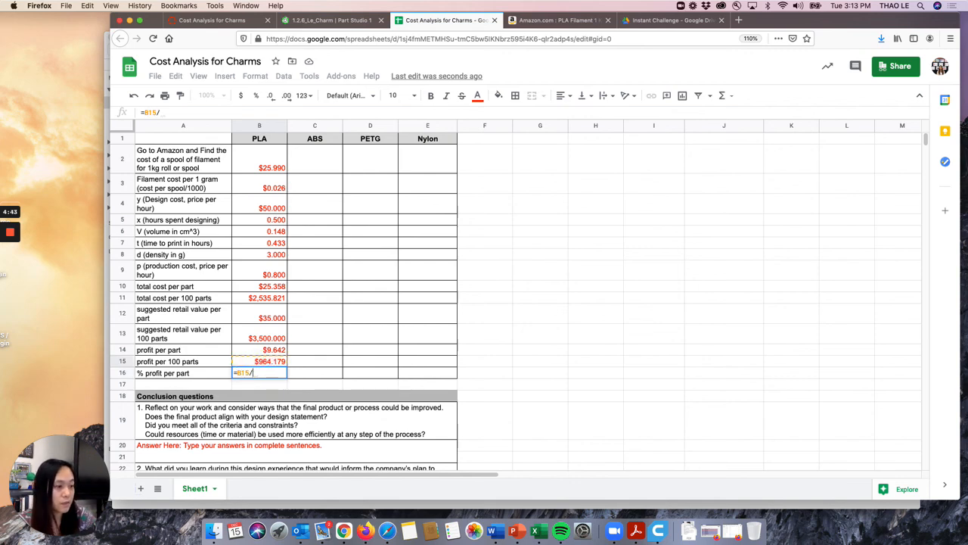
pyautogui.click(261, 300)
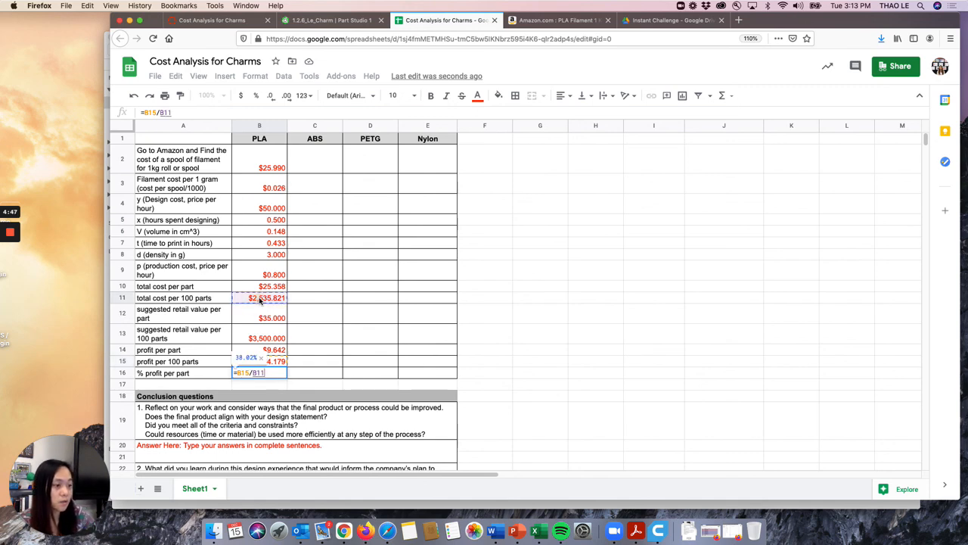
pyautogui.press('Return')
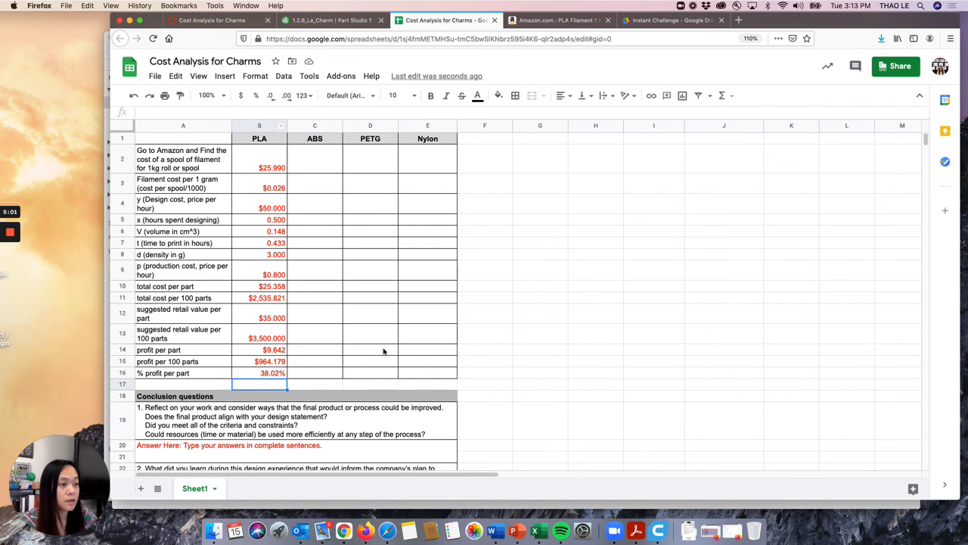
pyautogui.scroll(-1, 219, 401)
pyautogui.scroll(1, 160, 363)
pyautogui.moveTo(6, 235)
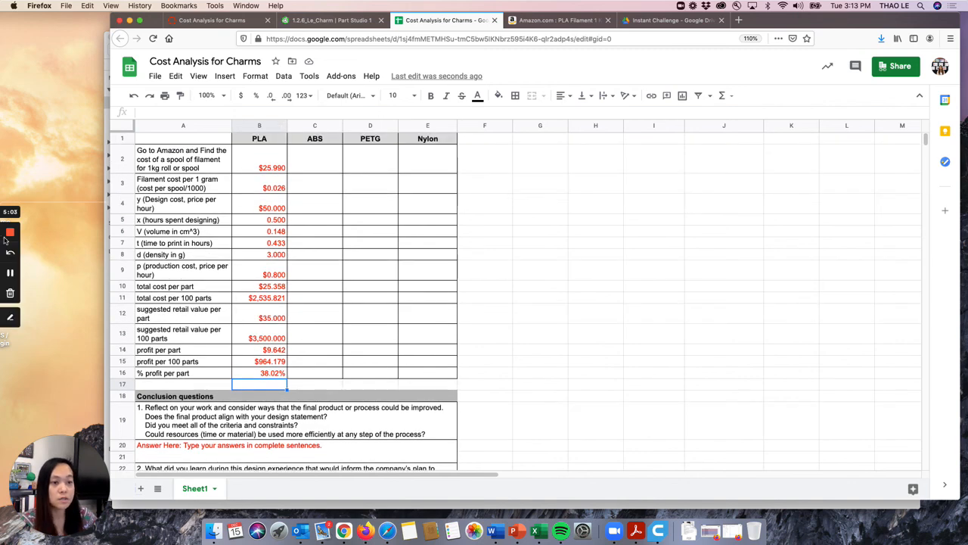